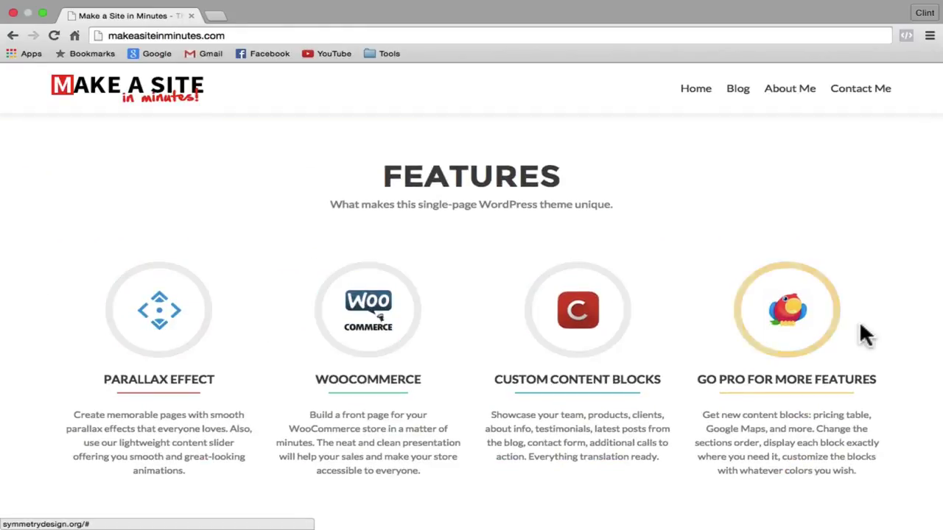
# Step: Scroll down the makeasiteinminutes.com homepage past the Features and Your Team sections
pyautogui.scroll(-10, 862, 330)
pyautogui.scroll(-5, 786, 347)
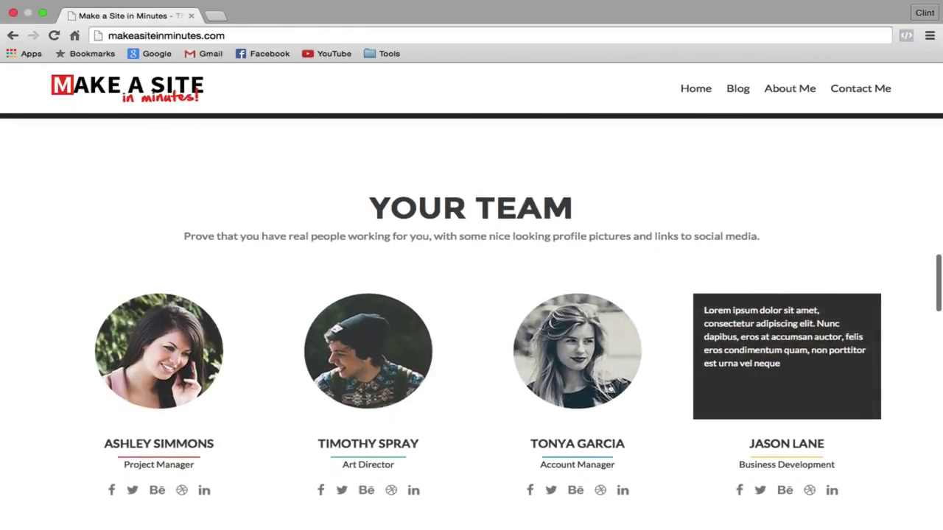
pyautogui.scroll(-15, 59, 342)
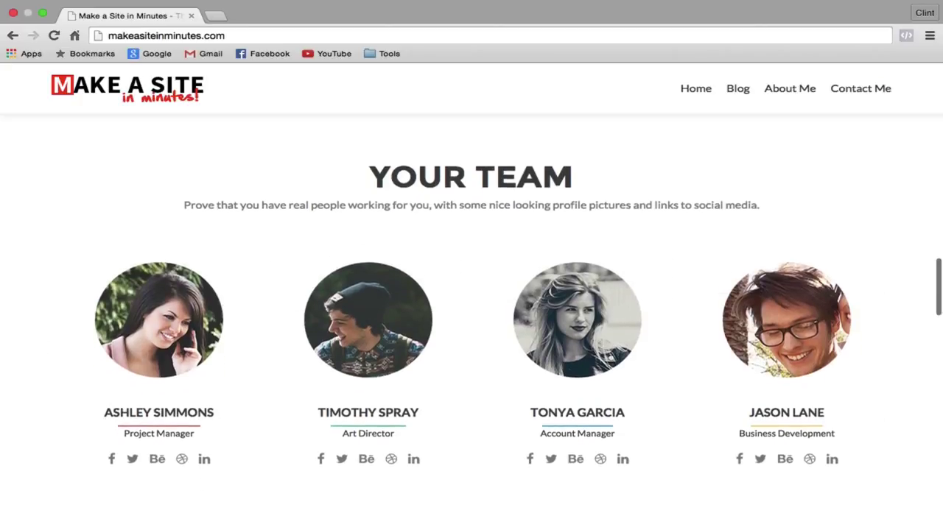
pyautogui.scroll(-5, 110, 307)
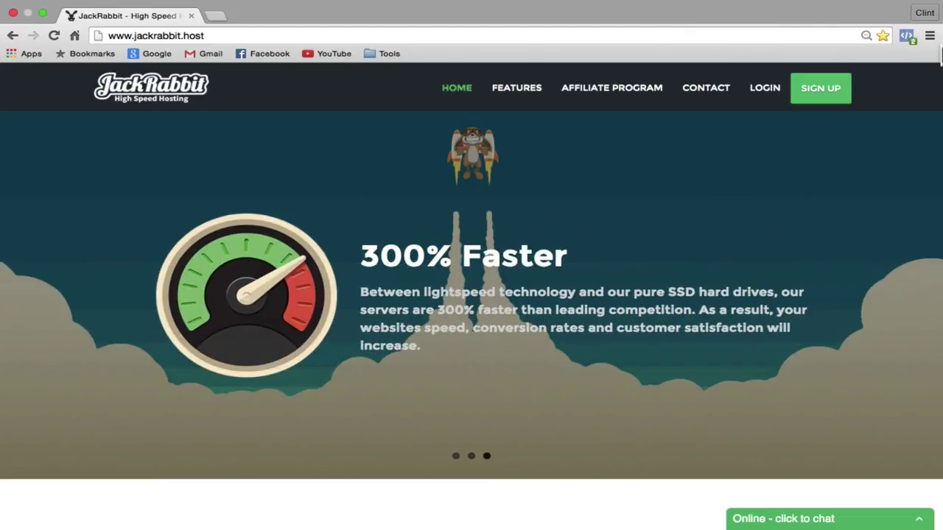
# Step: Search for the domain makeasiteinminutes with the .com ending kept
pyautogui.scroll(-10, 671, 130)
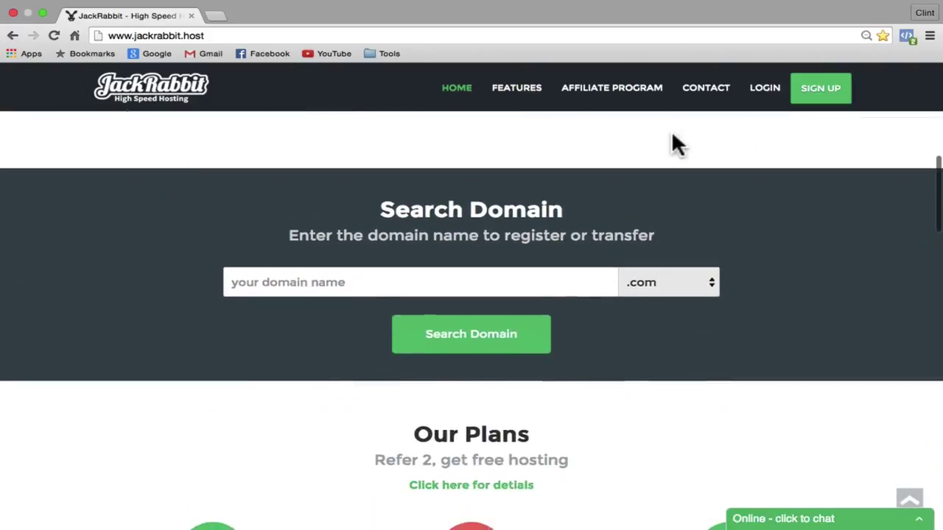
pyautogui.click(280, 280)
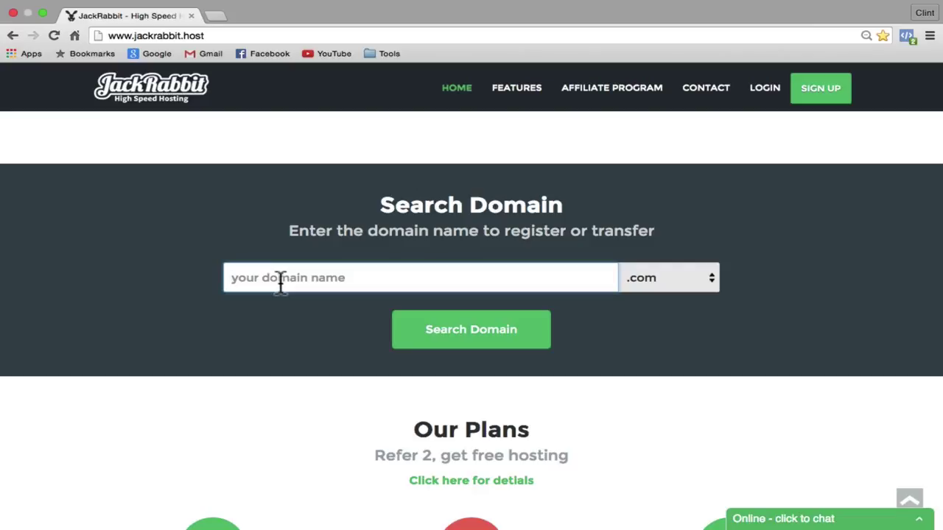
pyautogui.write('makeasiteinminutes')
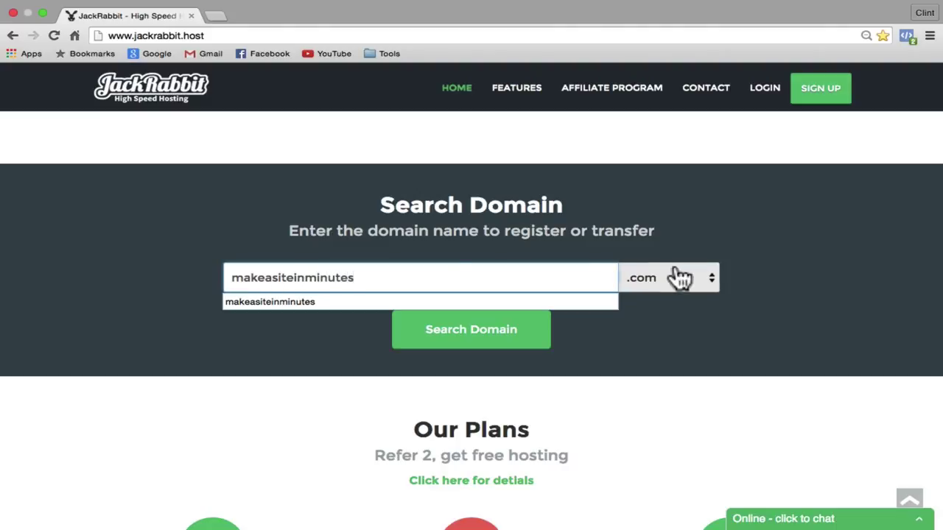
pyautogui.click(691, 274)
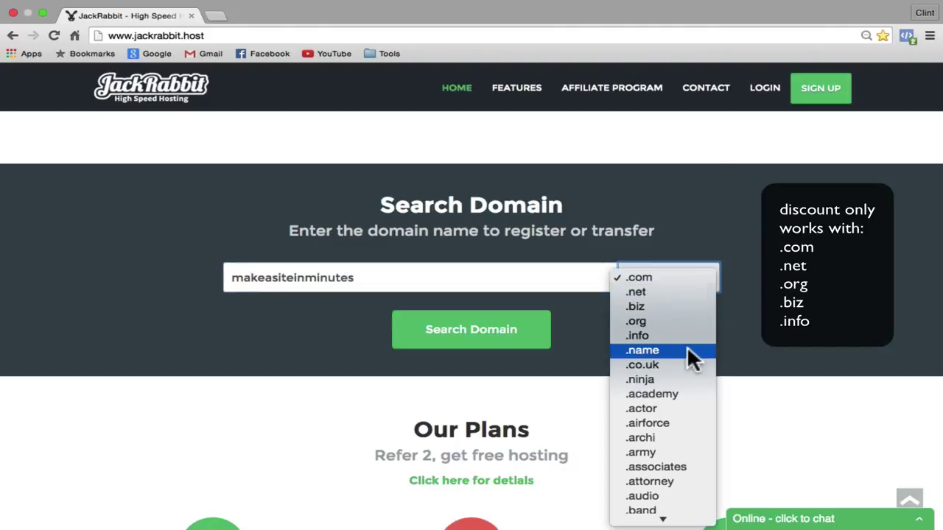
pyautogui.scroll(-10, 686, 345)
pyautogui.scroll(10, 687, 346)
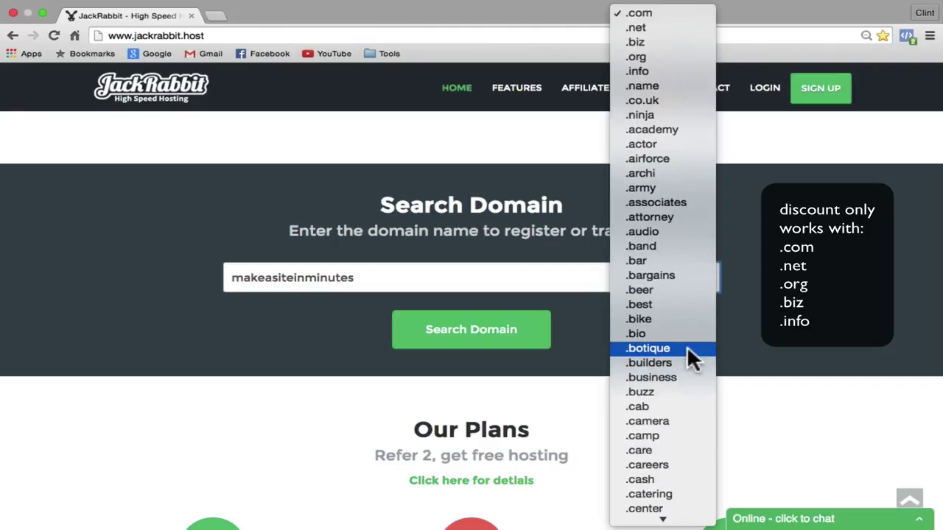
pyautogui.click(663, 15)
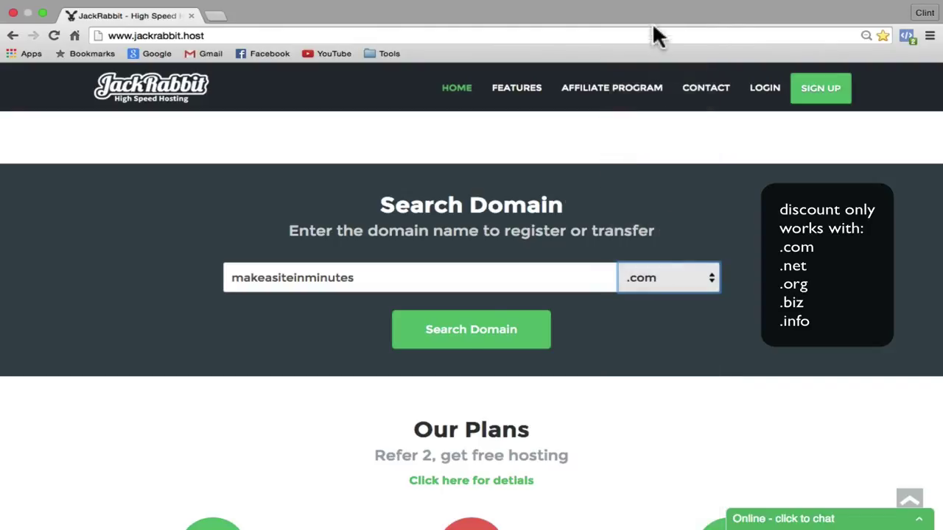
pyautogui.click(471, 345)
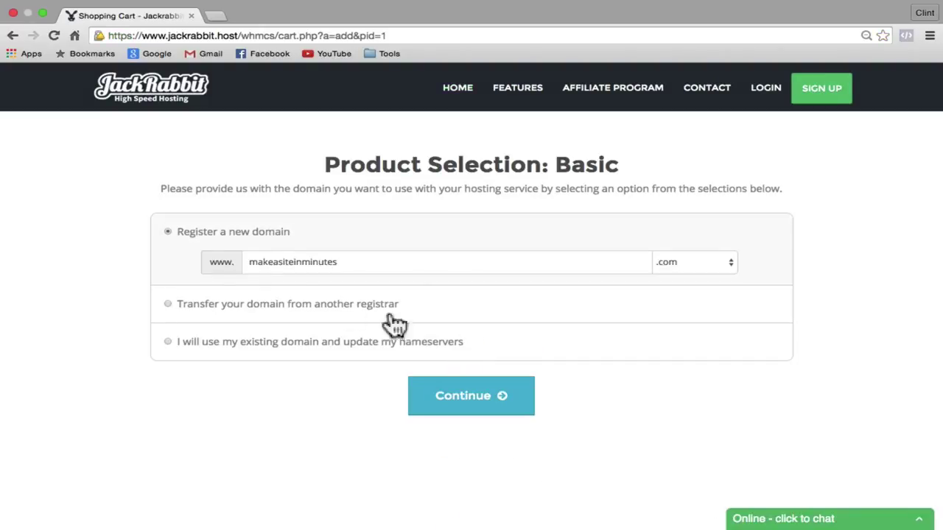
# Step: Register makeasiteinminutes.com as a new domain for 1 Year
pyautogui.click(480, 397)
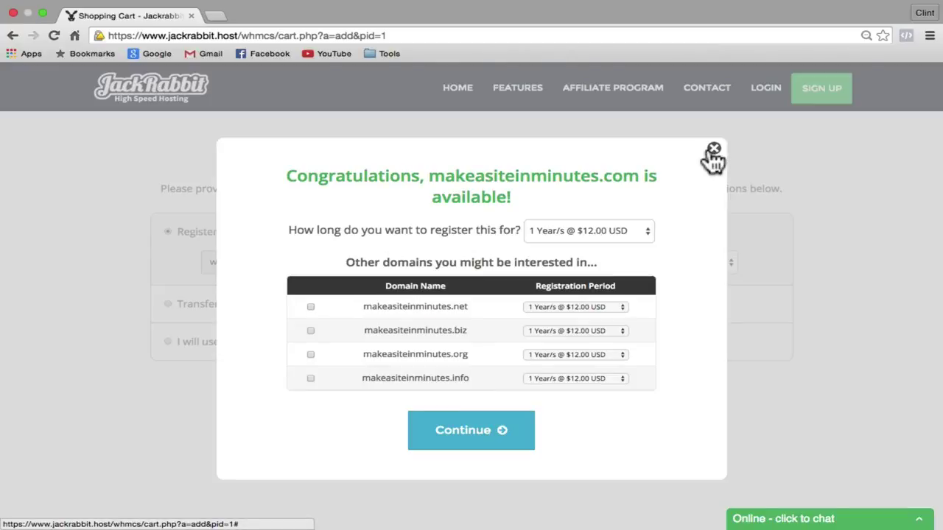
pyautogui.click(481, 435)
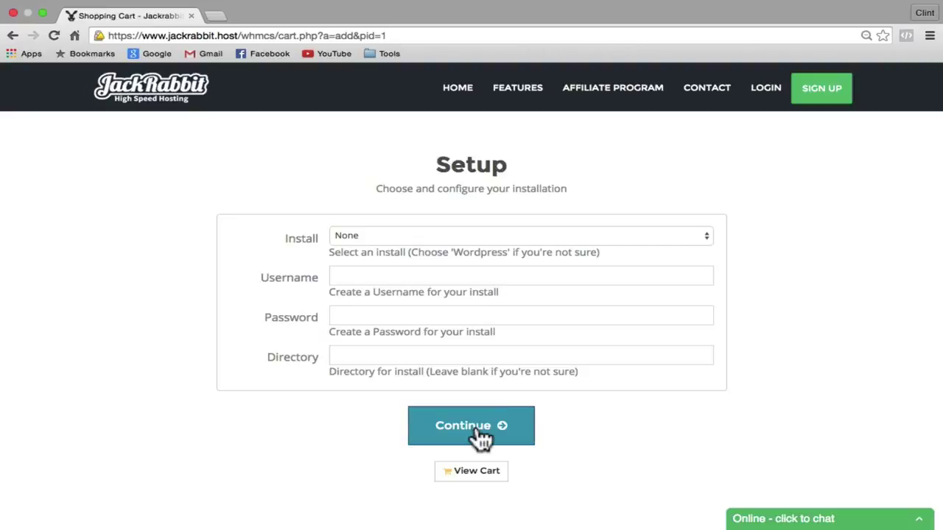
# Step: Set up a Wordpress install with username Admin and a password, leaving Directory blank
pyautogui.click(705, 235)
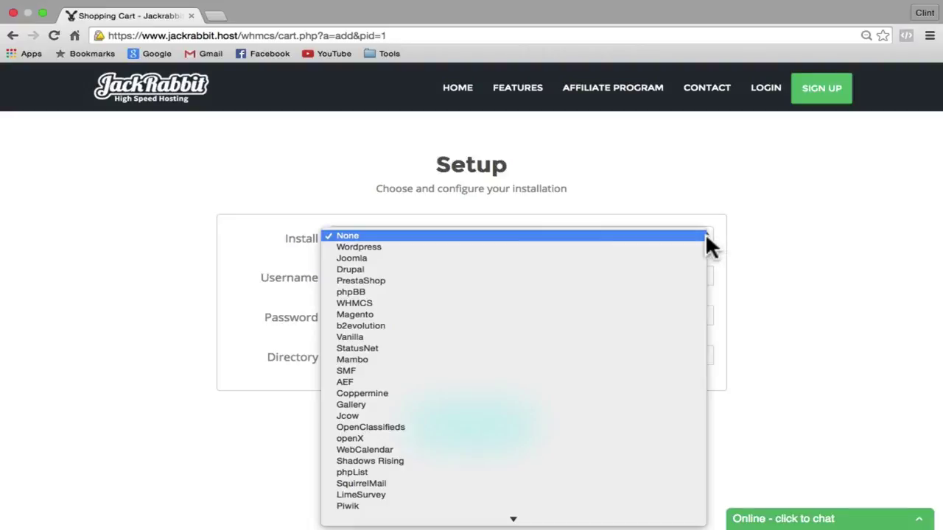
pyautogui.click(689, 246)
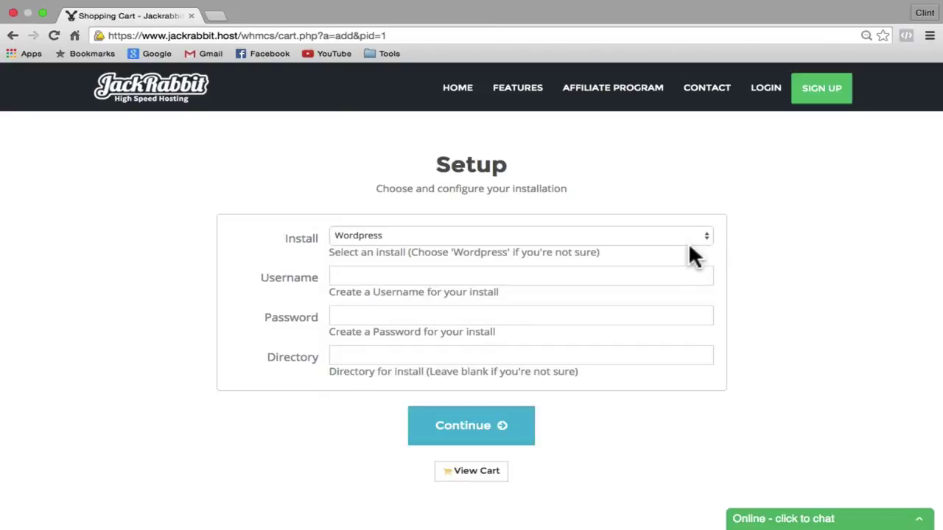
pyautogui.click(405, 275)
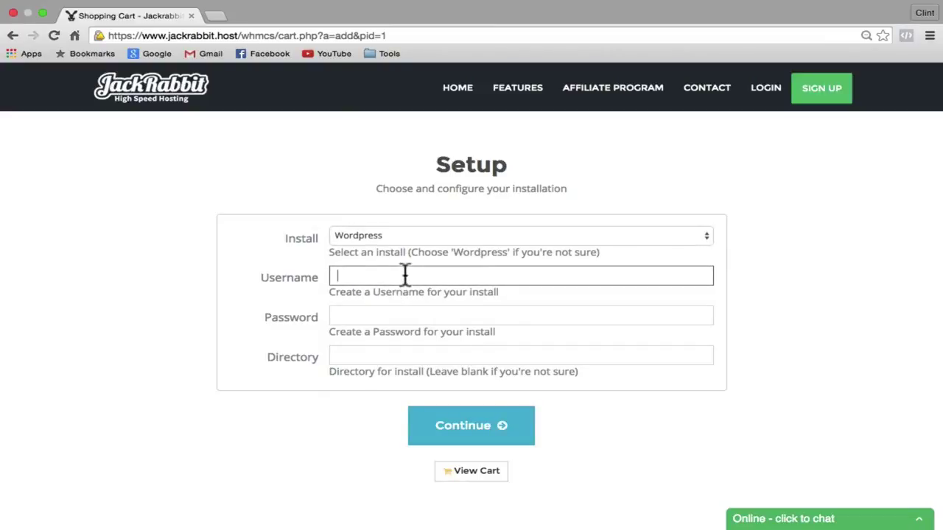
pyautogui.write('Admin')
pyautogui.click(374, 312)
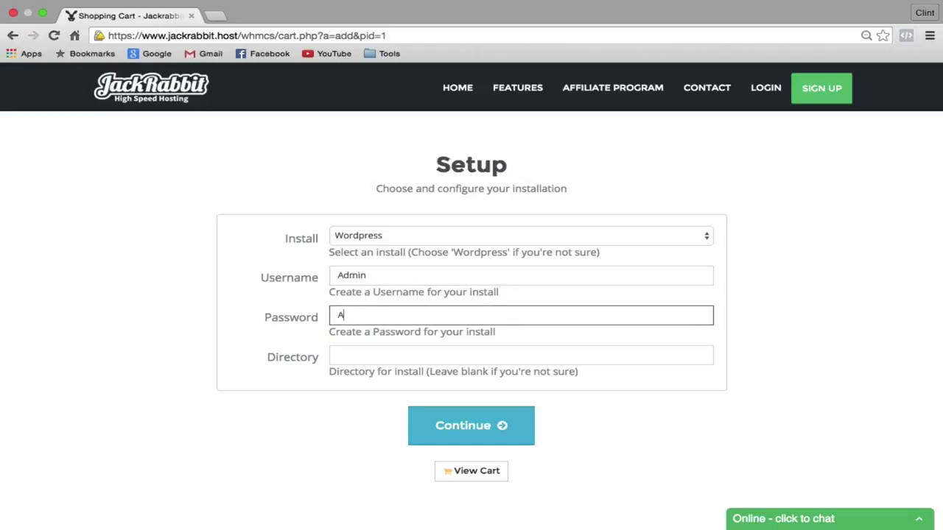
pyautogui.click(460, 428)
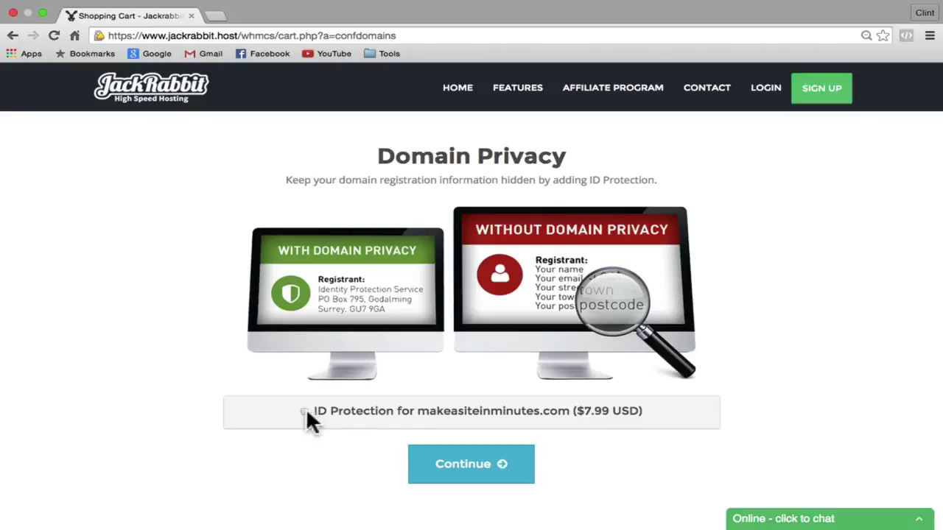
# Step: Skip ID Protection and apply promo code 1dollar, bringing Total Due Today to $1.00
pyautogui.click(470, 471)
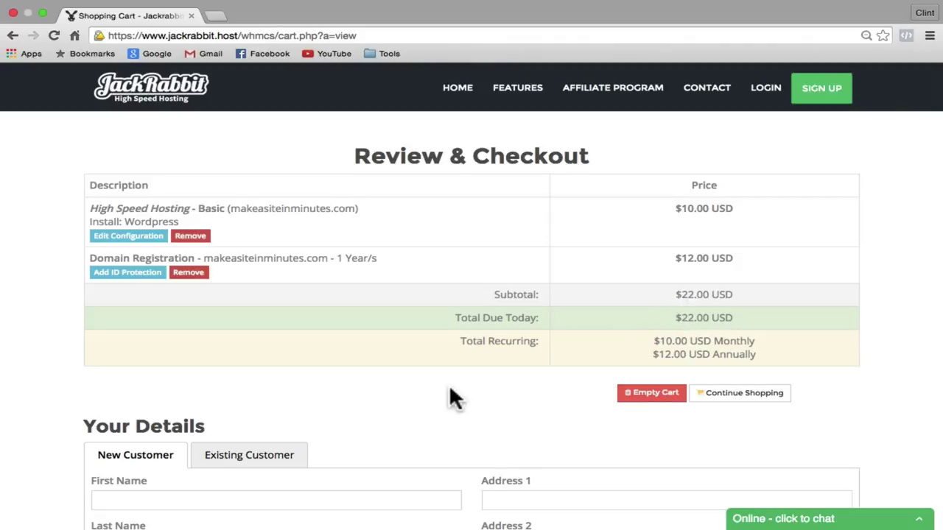
pyautogui.scroll(-7, 449, 384)
pyautogui.scroll(-3, 449, 385)
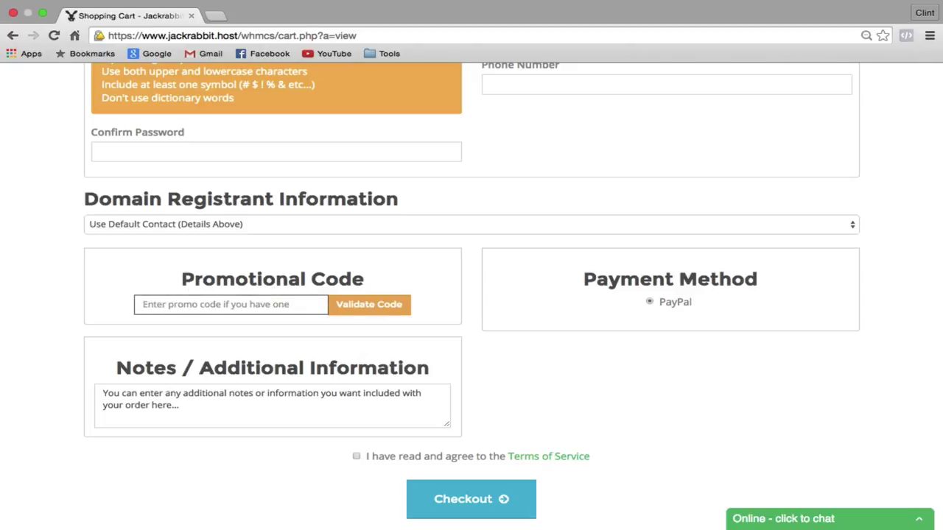
pyautogui.write('1dolla')
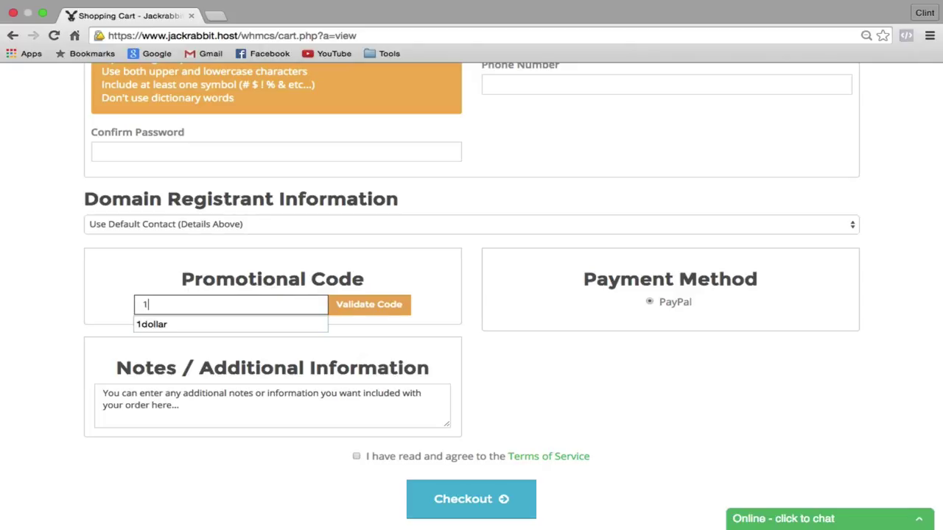
pyautogui.write('r')
pyautogui.click(356, 306)
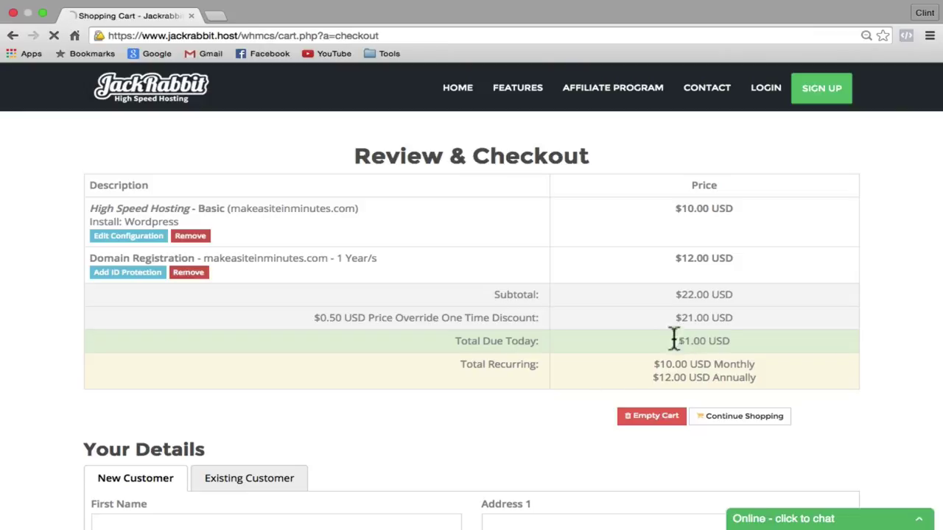
# Step: Agree to the terms of service and complete the hosting order
pyautogui.scroll(-5, 492, 420)
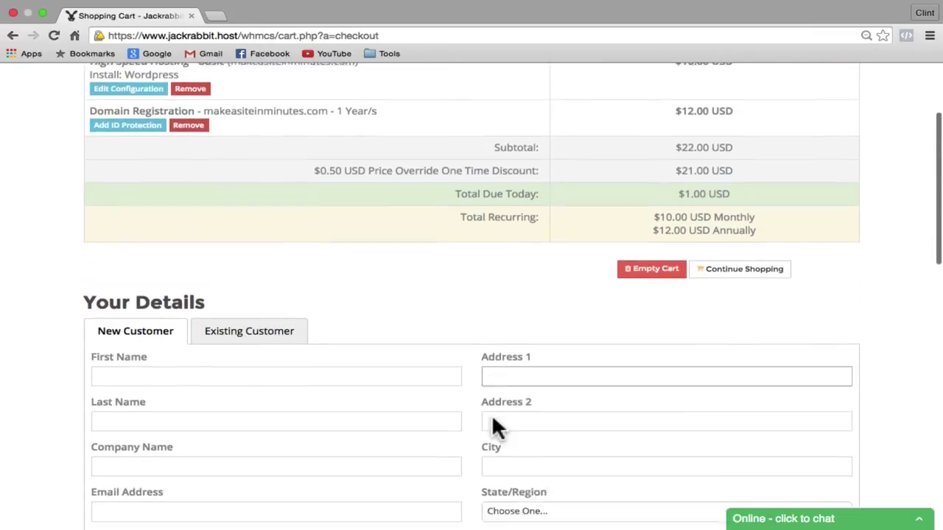
pyautogui.scroll(-1, 493, 426)
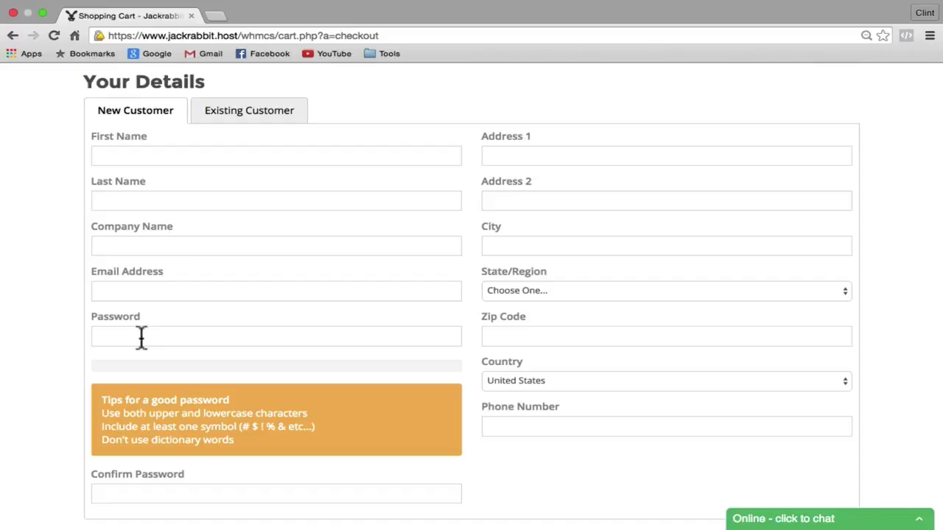
pyautogui.scroll(-10, 141, 337)
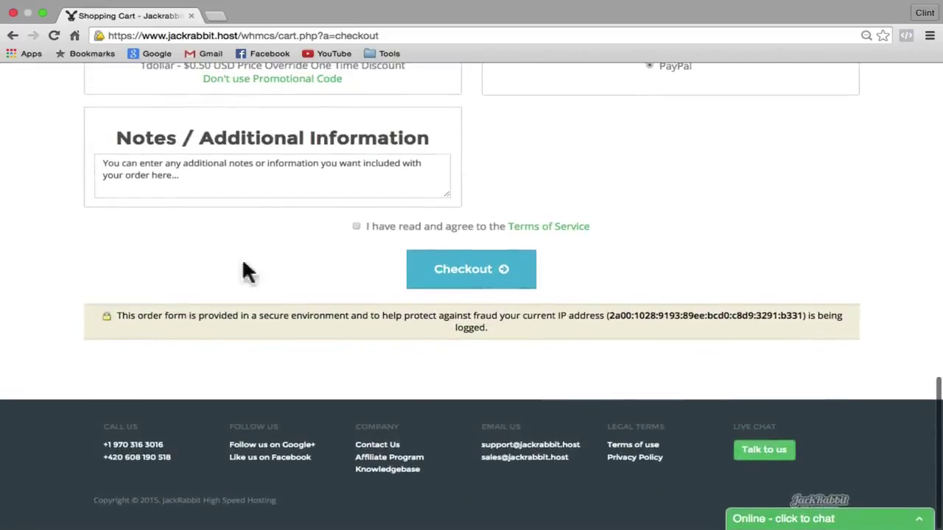
pyautogui.click(356, 227)
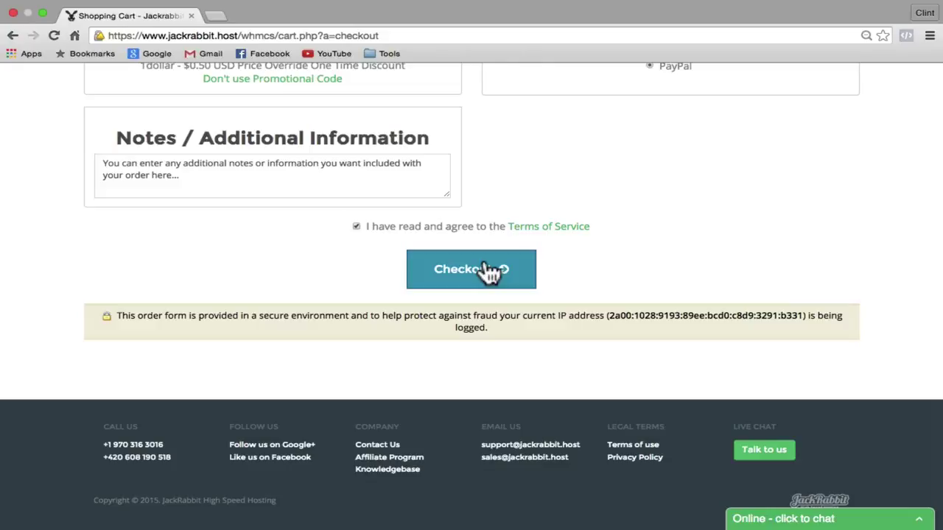
pyautogui.moveTo(718, 16)
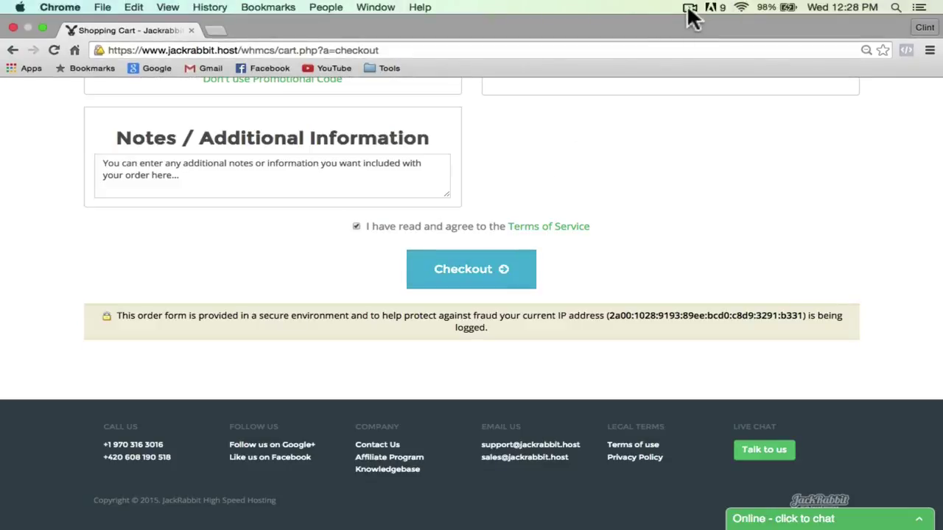
pyautogui.click(689, 10)
pyautogui.click(694, 39)
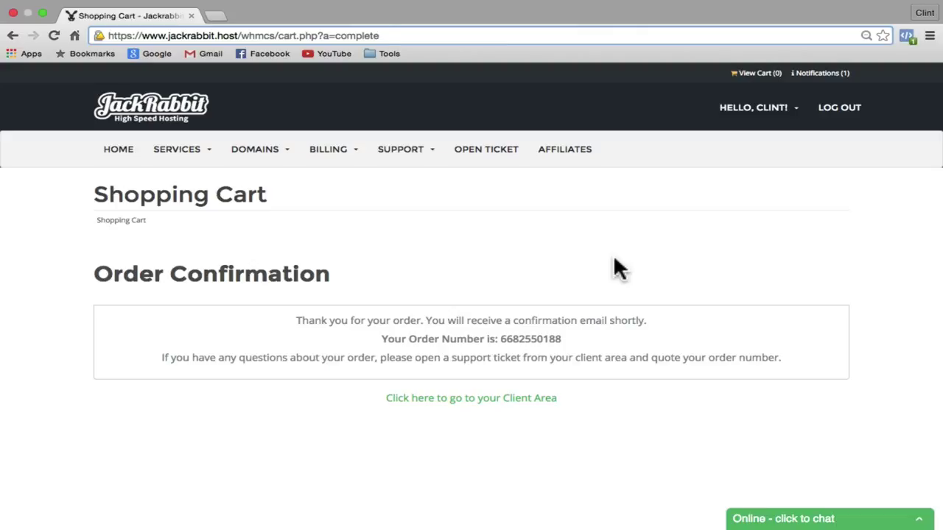
# Step: Go to makeasiteinminutes.com in the browser
pyautogui.tripleClick(392, 34)
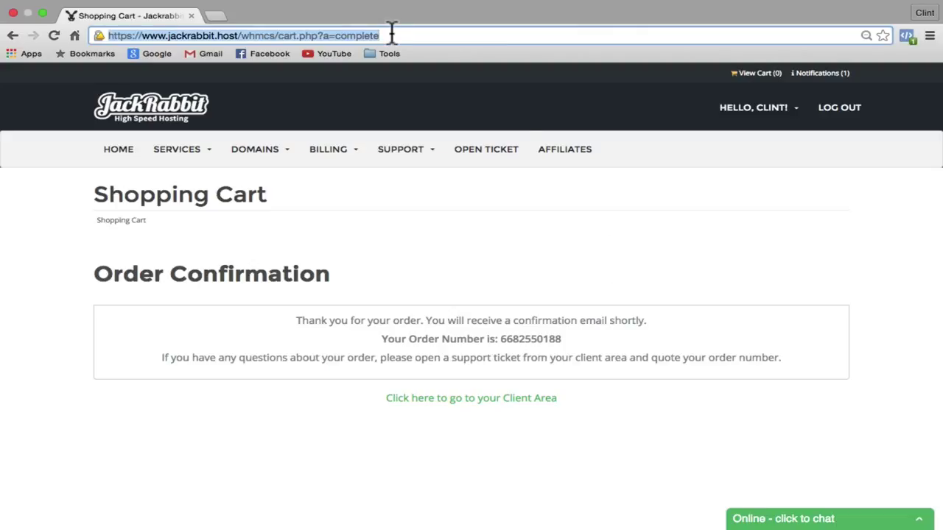
pyautogui.write('makeas')
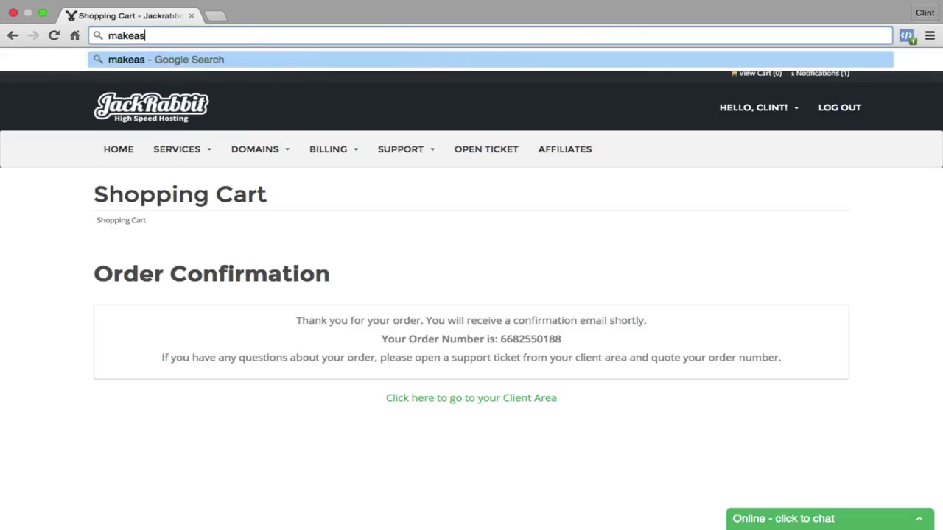
pyautogui.write('iteinmi')
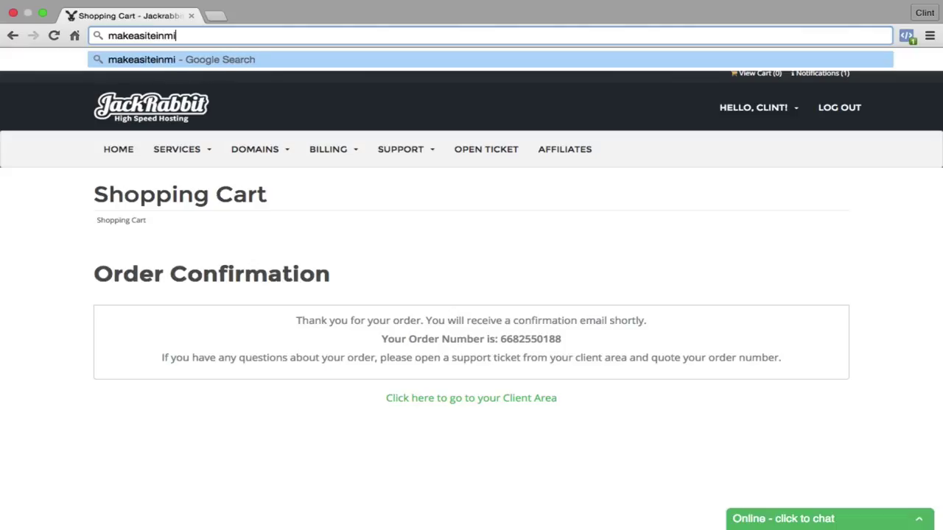
pyautogui.write('nutes.com')
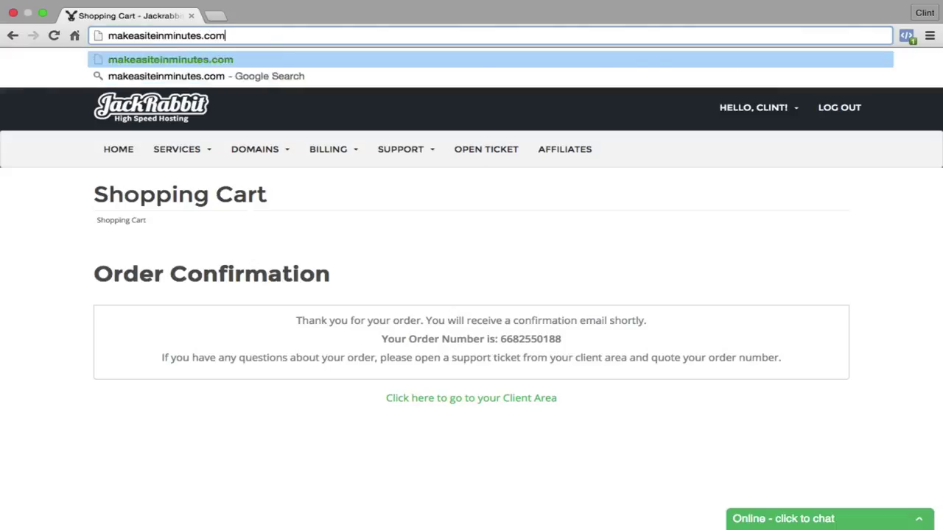
pyautogui.press('Return')
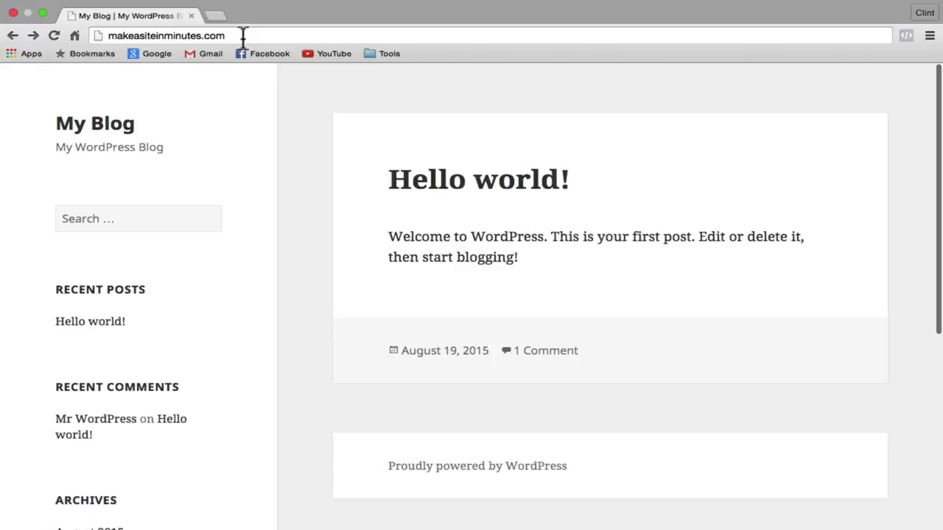
pyautogui.scroll(-5, 291, 99)
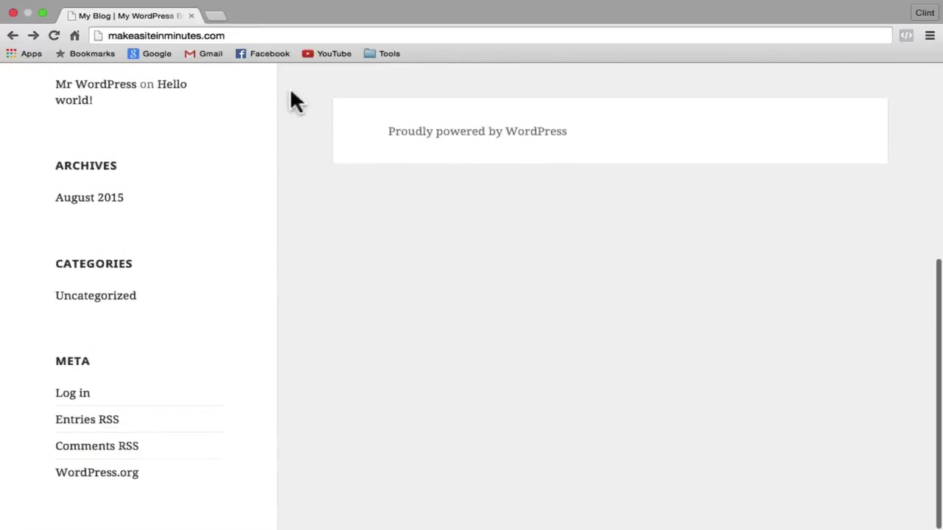
pyautogui.scroll(5, 291, 94)
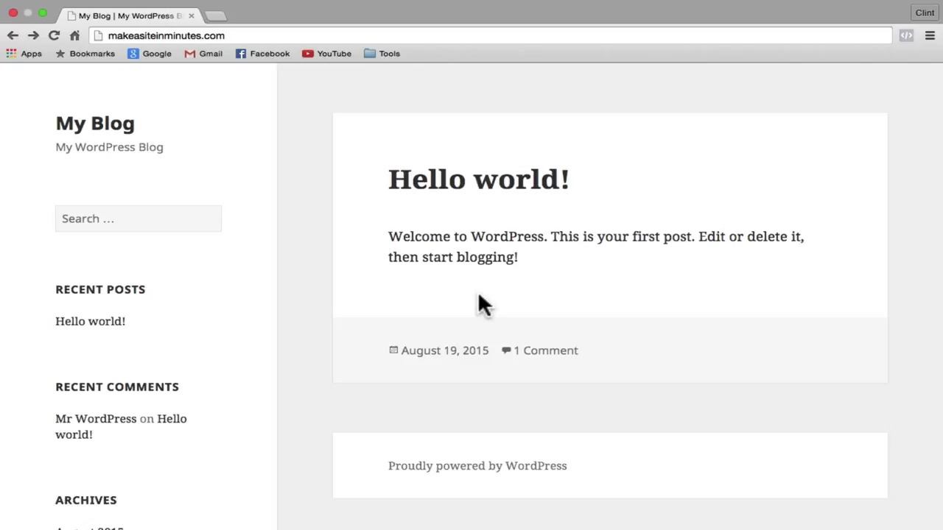
# Step: Open the site's admin login page by appending /wp-admin to the URL
pyautogui.click(240, 35)
pyautogui.click(240, 35)
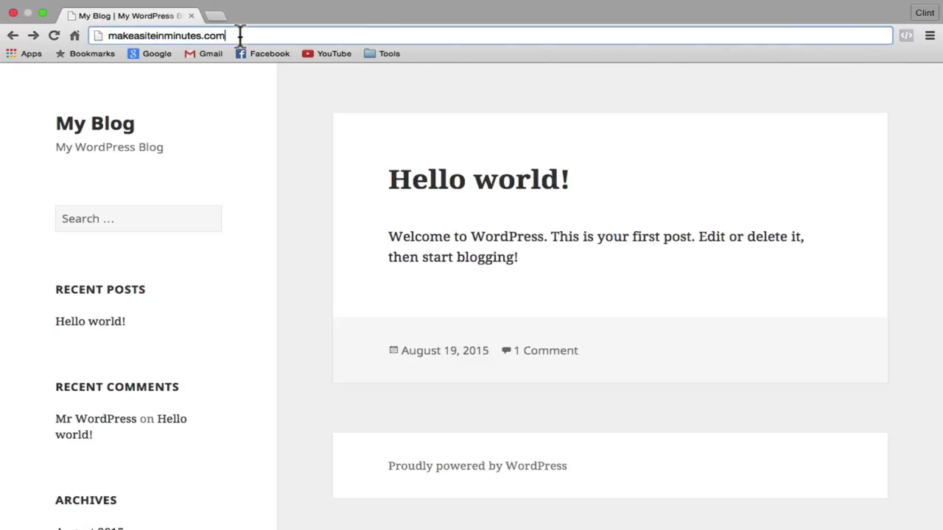
pyautogui.write('/wp-')
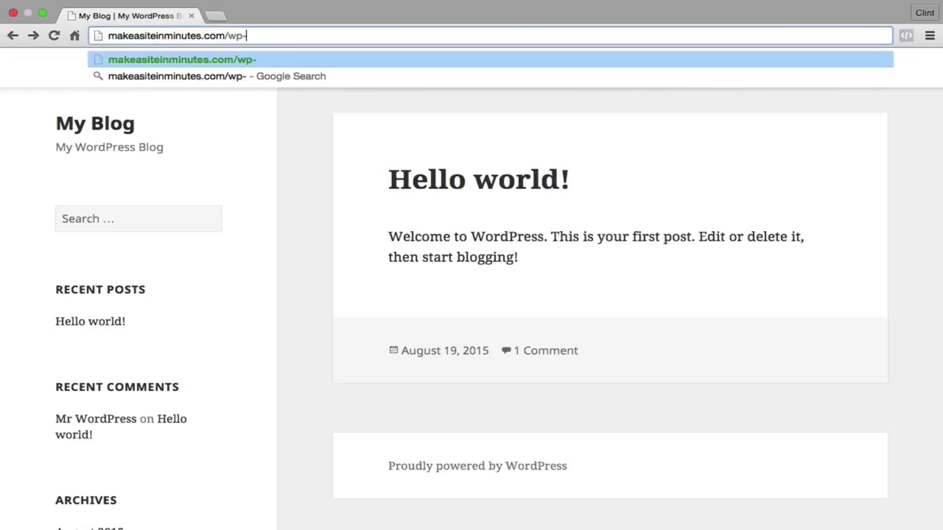
pyautogui.write('admin')
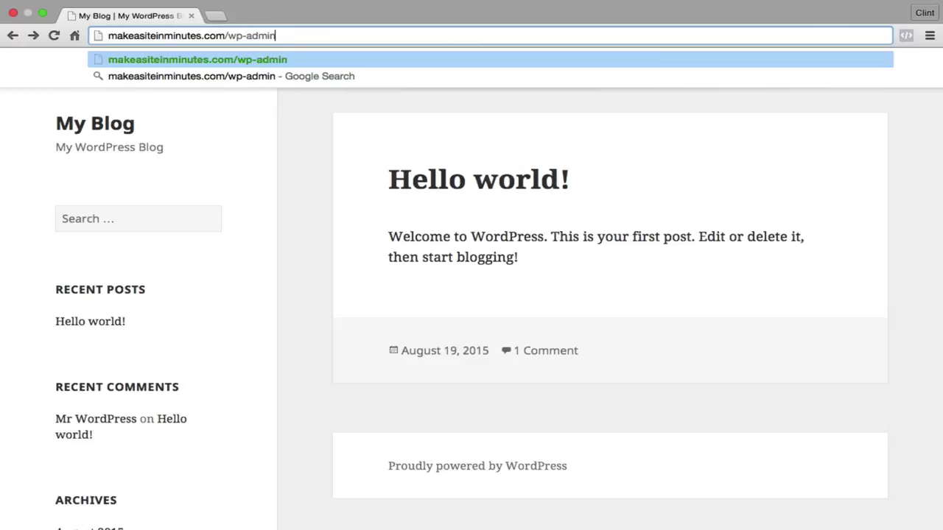
pyautogui.press('Return')
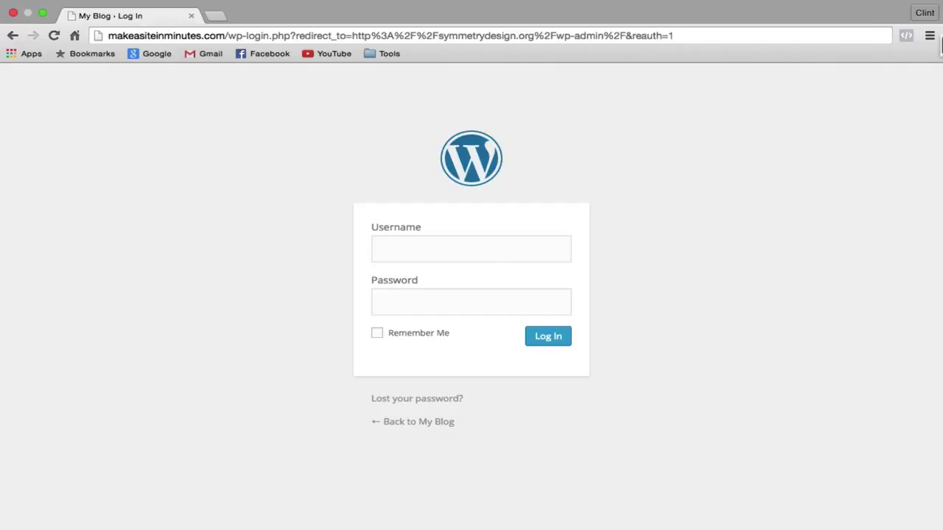
# Step: Log in with username Admin and the account password
pyautogui.click(504, 253)
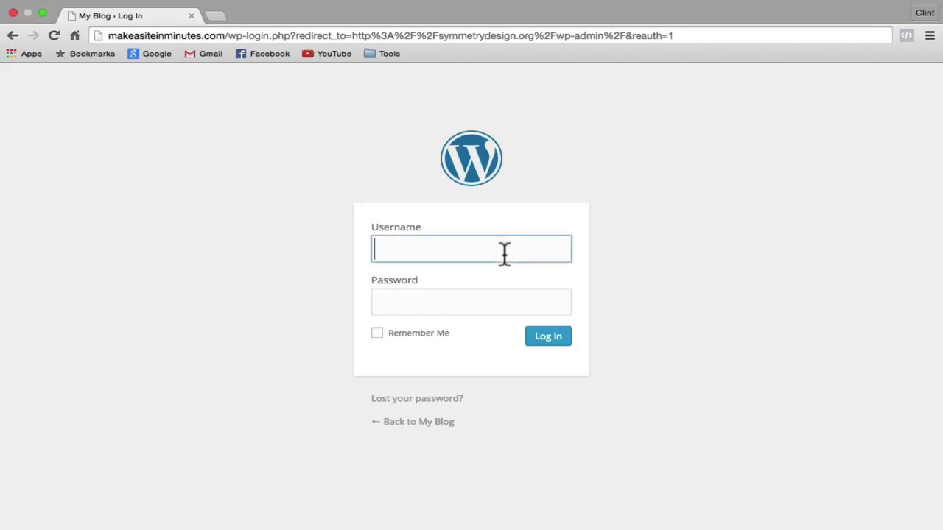
pyautogui.write('Admin')
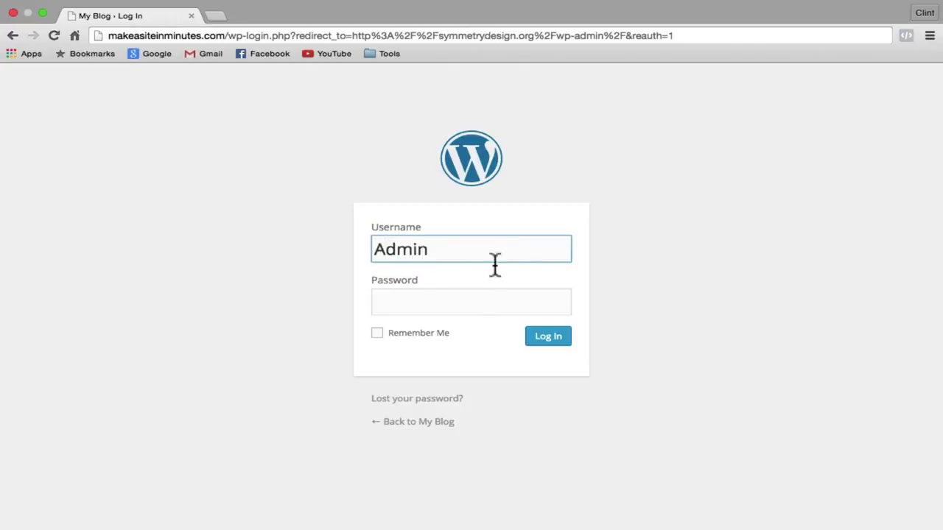
pyautogui.click(457, 299)
pyautogui.write('********')
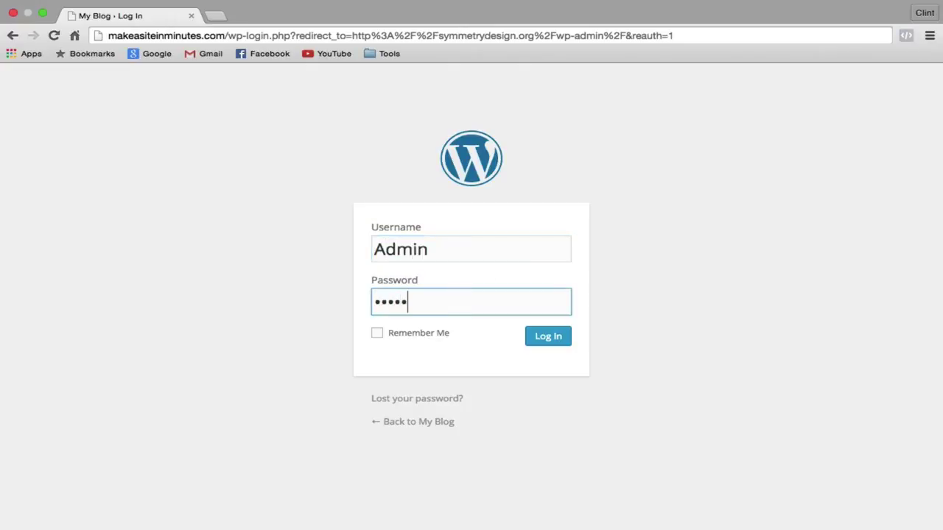
pyautogui.click(551, 337)
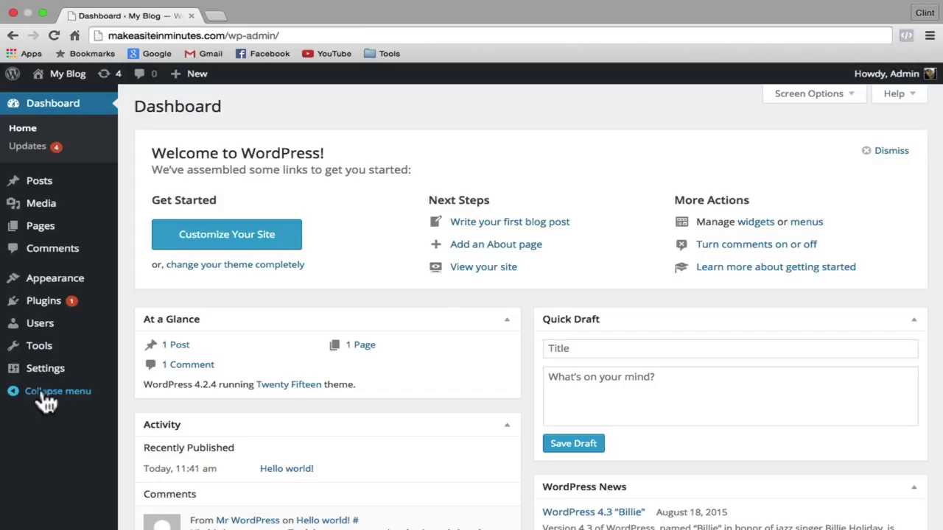
# Step: In General Settings, set title 'Make a Site in Minutes' and tagline 'The easiest way to build a website'
pyautogui.moveTo(44, 377)
pyautogui.click(166, 371)
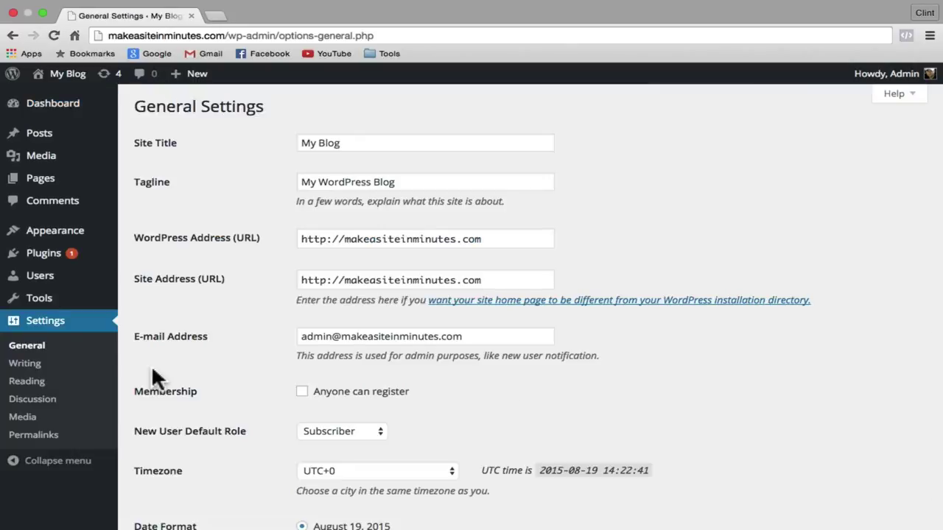
pyautogui.tripleClick(389, 143)
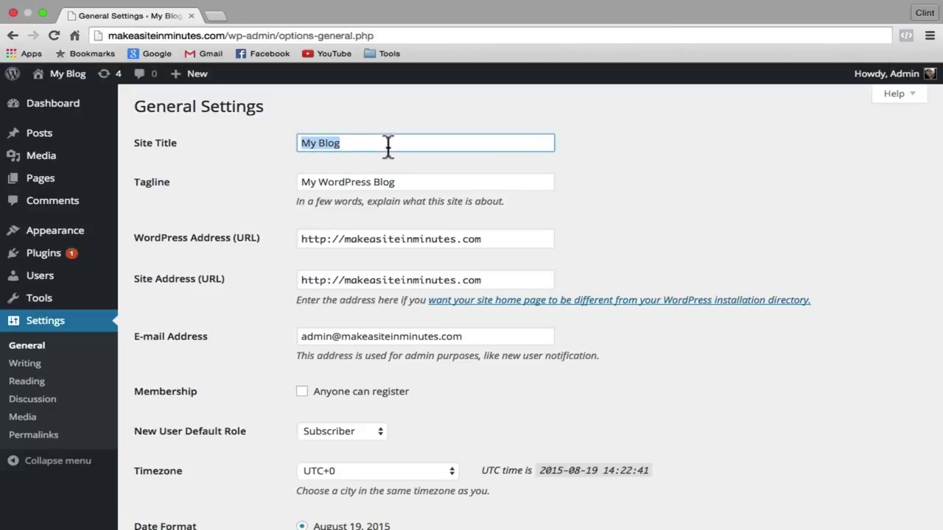
pyautogui.write('Ma')
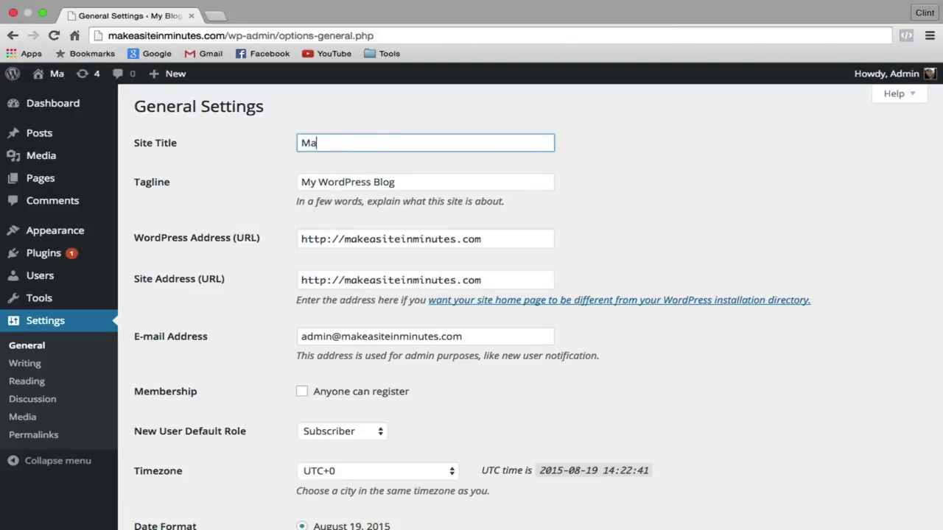
pyautogui.write('ke a Site ')
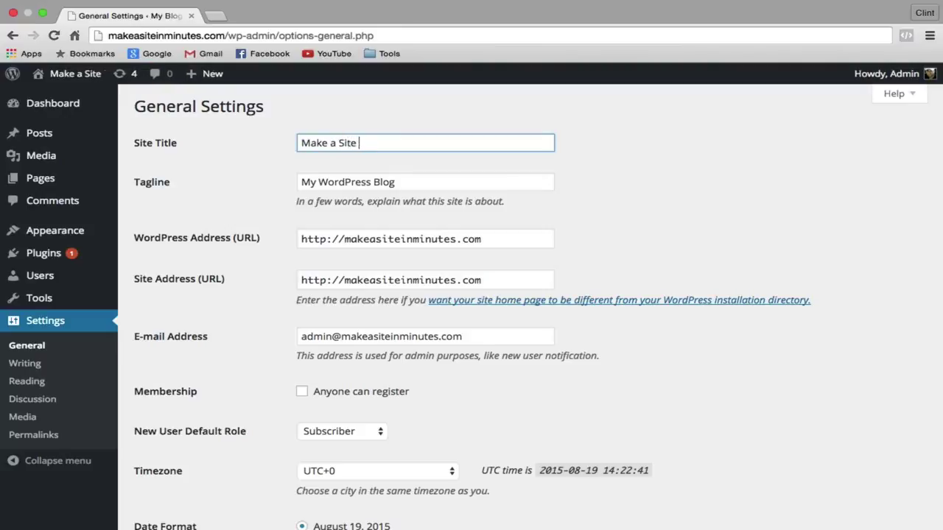
pyautogui.write('in Minutes')
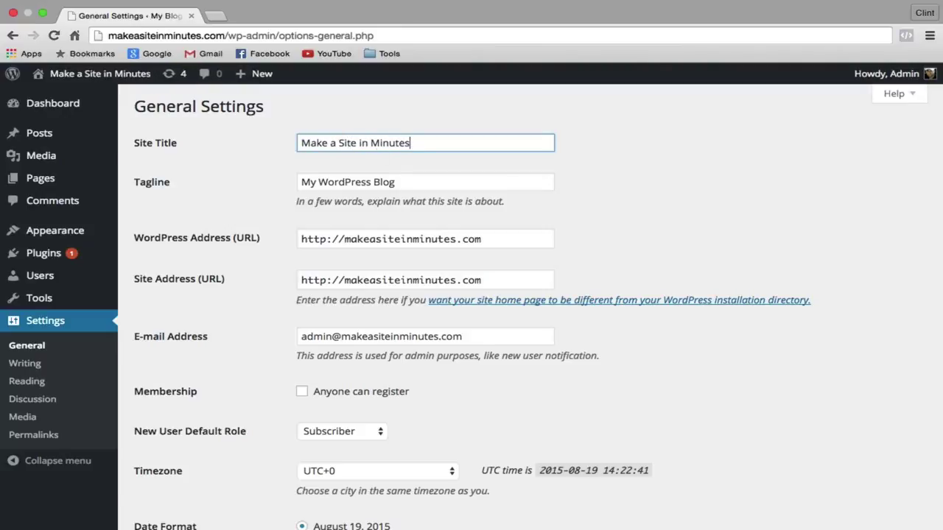
pyautogui.tripleClick(400, 183)
pyautogui.press('BackSpace')
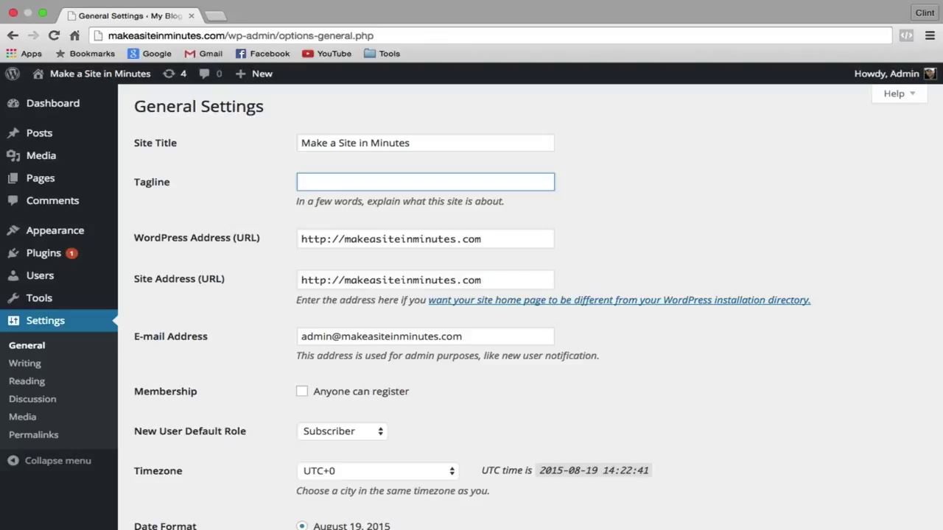
pyautogui.write('The easiest way to build a website')
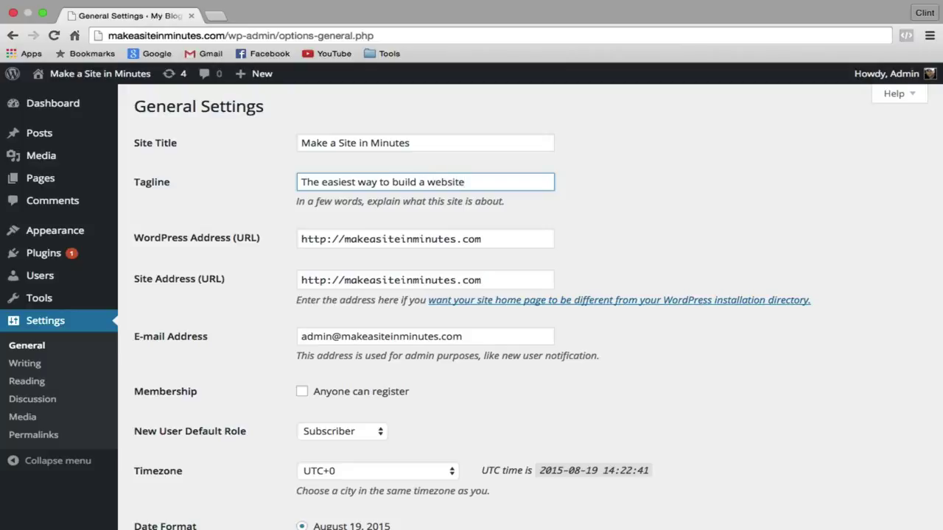
pyautogui.scroll(-5, 531, 310)
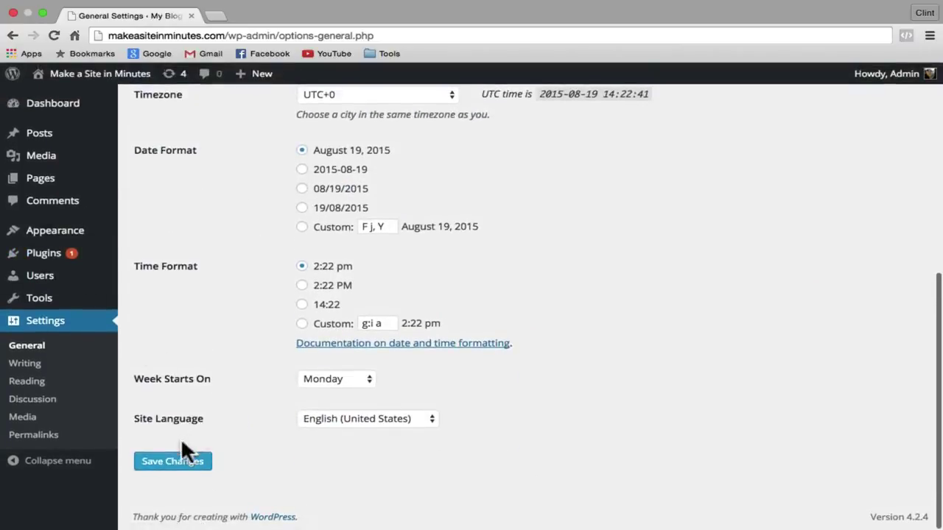
pyautogui.click(184, 464)
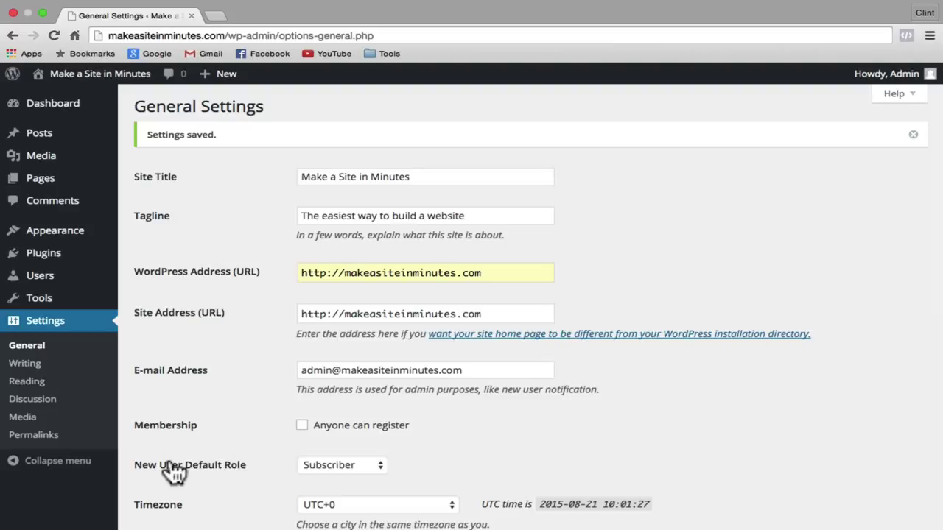
# Step: Retitle the Hello World! post as 'My First Post'
pyautogui.click(33, 145)
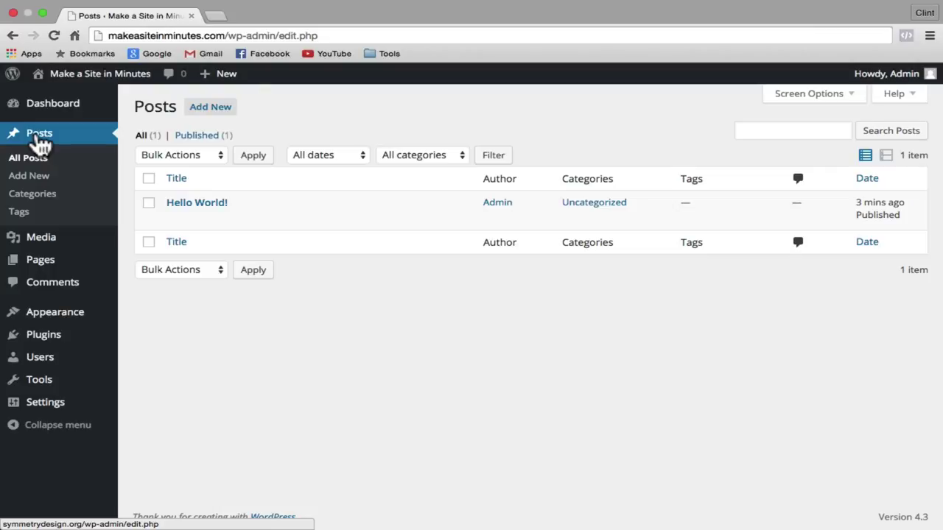
pyautogui.moveTo(185, 211)
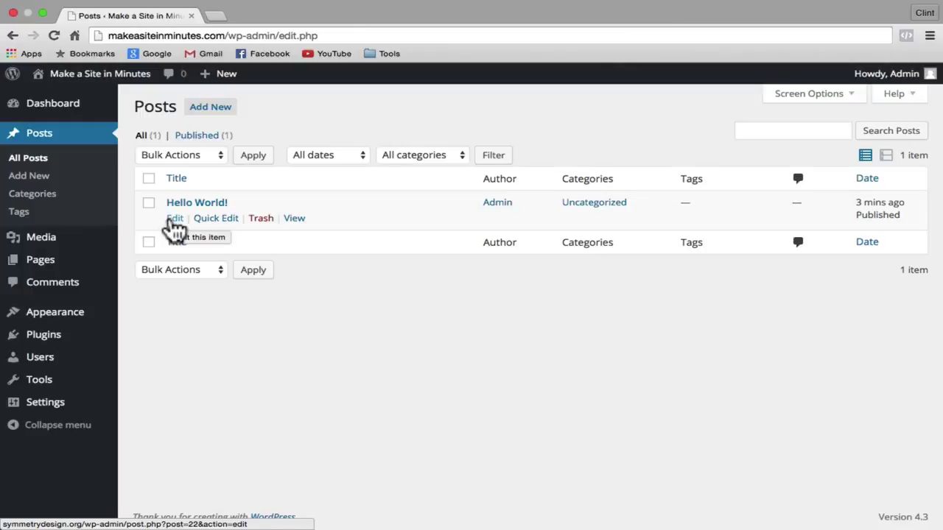
pyautogui.click(175, 219)
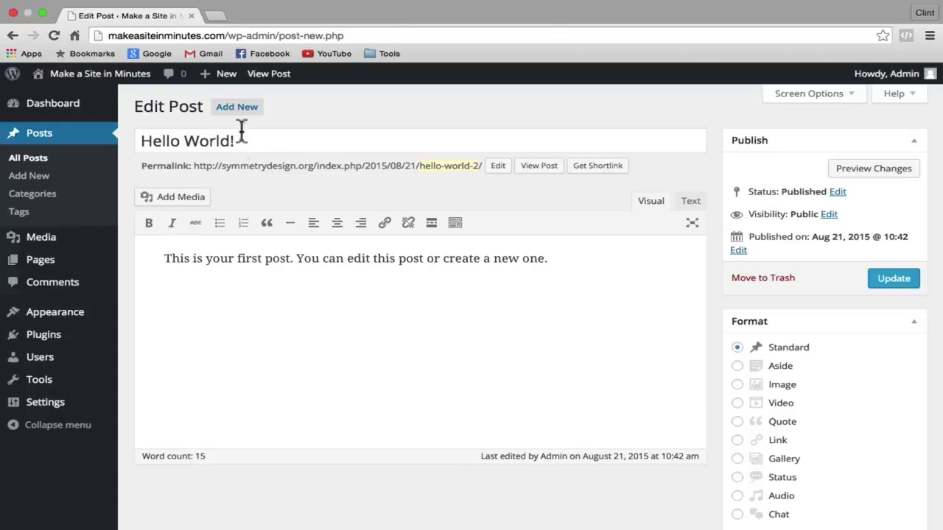
pyautogui.tripleClick(249, 139)
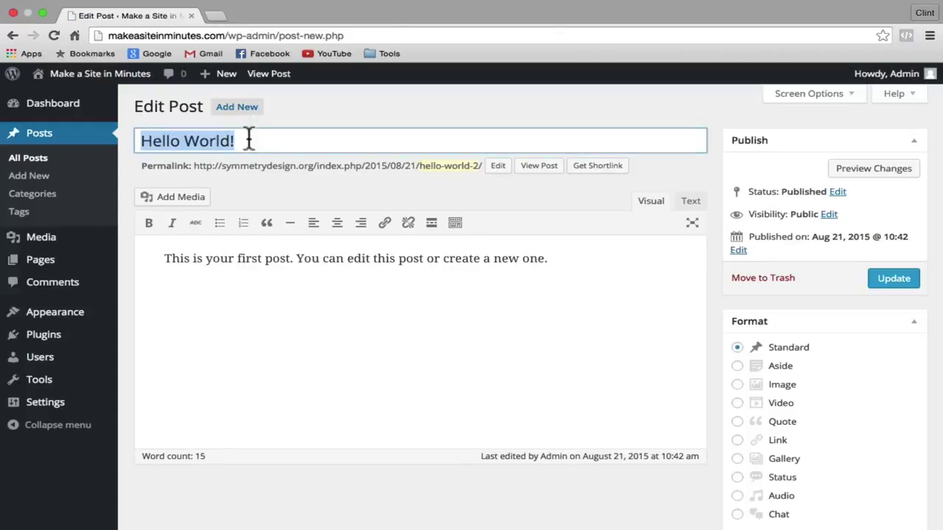
pyautogui.write('My F')
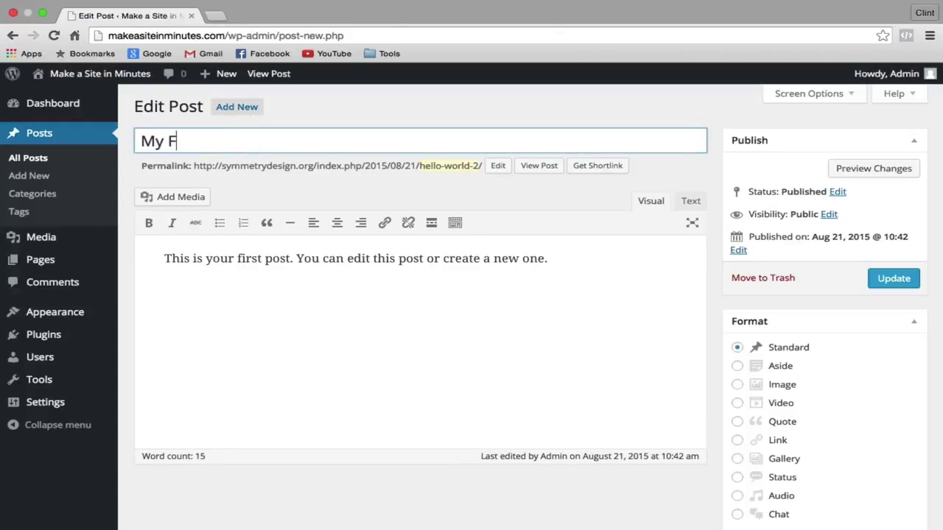
pyautogui.write('irst Post')
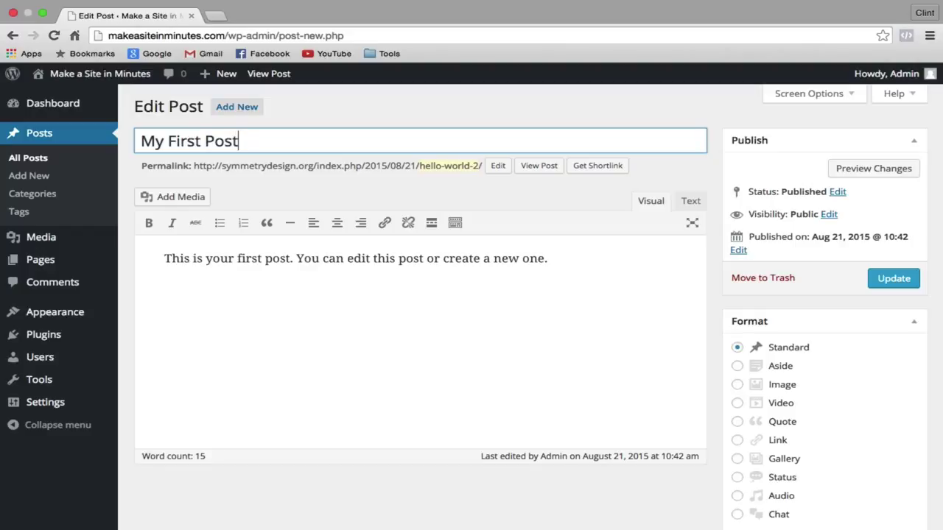
# Step: Paste Lorem ipsum into the body, blockquote the Duis autem paragraph, and update the post
pyautogui.moveTo(166, 258); pyautogui.dragTo(612, 280)
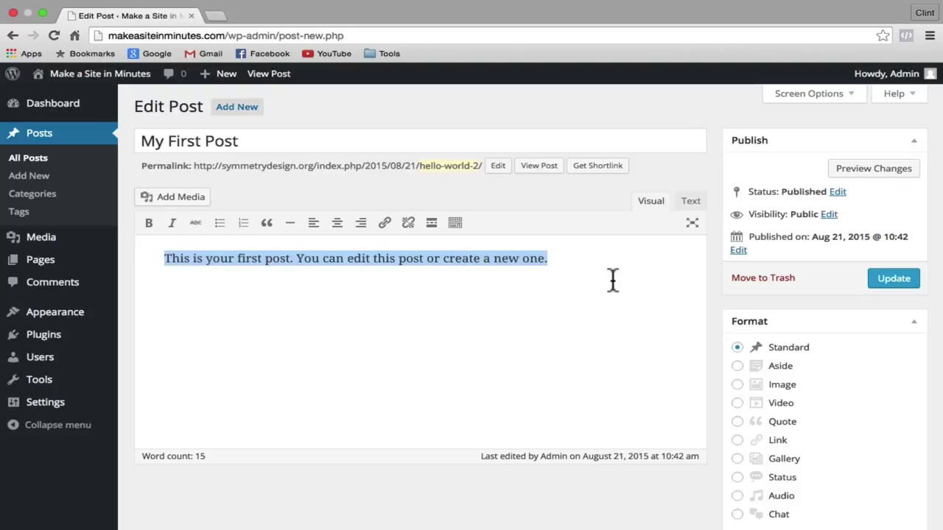
pyautogui.press('super+v')
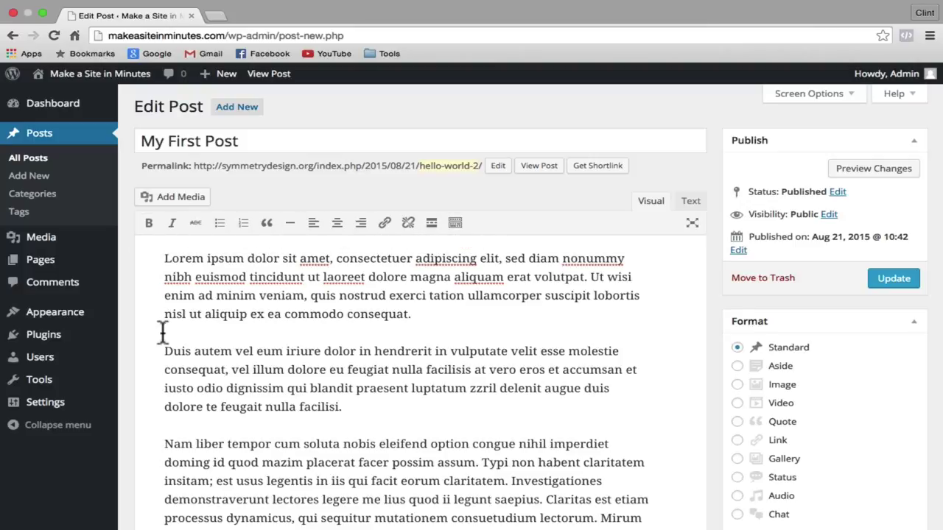
pyautogui.moveTo(164, 350); pyautogui.dragTo(358, 408)
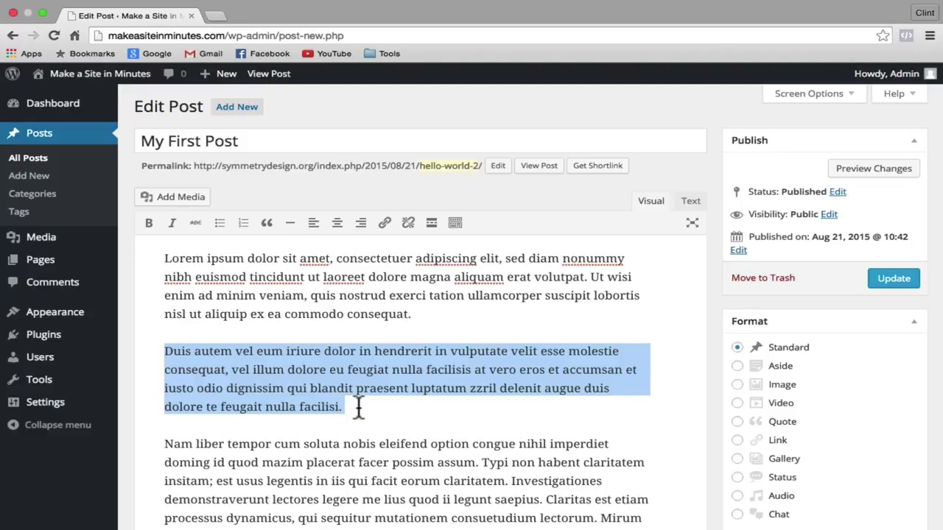
pyautogui.click(266, 223)
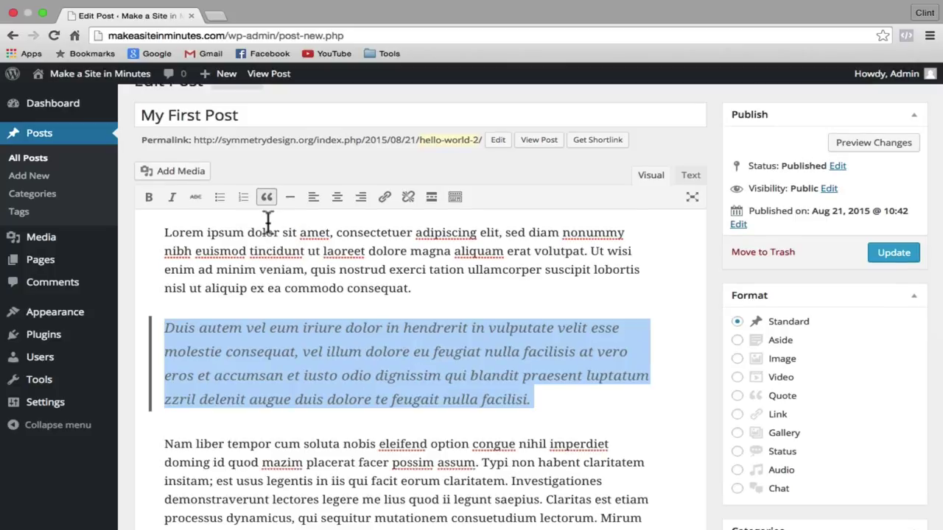
pyautogui.click(887, 251)
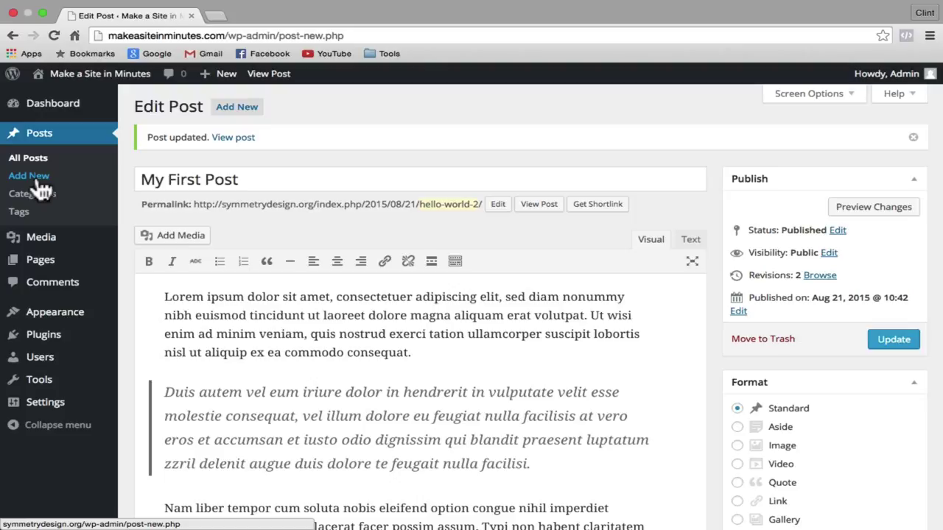
# Step: Create a new post titled 'My Second Post' with pasted Lorem ipsum paragraphs
pyautogui.click(18, 136)
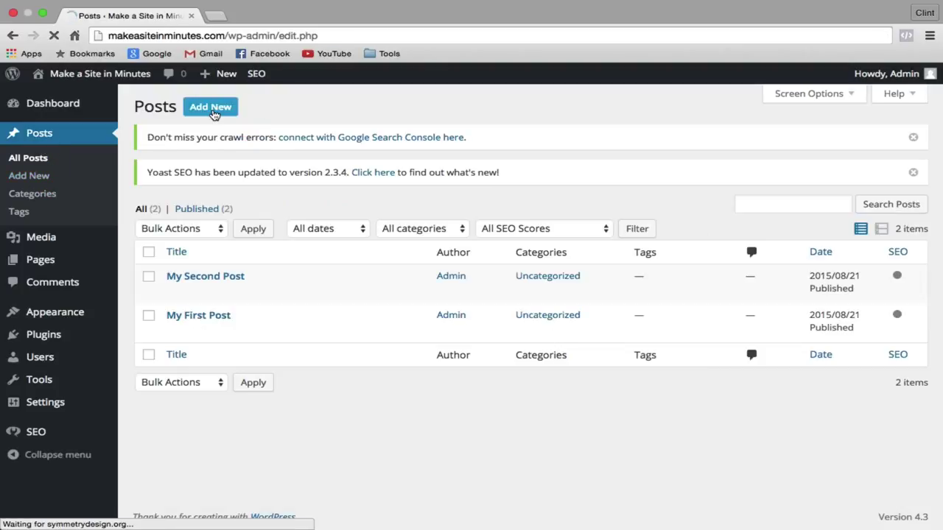
pyautogui.click(212, 109)
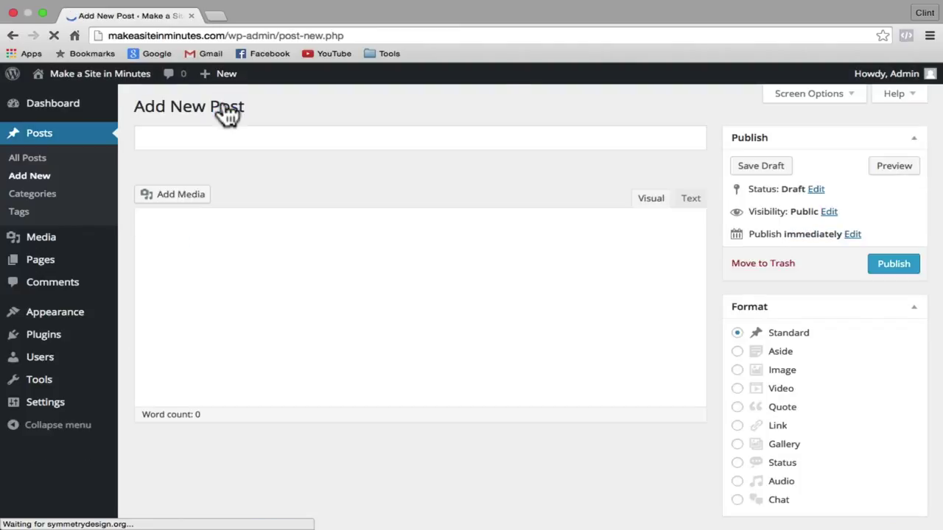
pyautogui.click(246, 131)
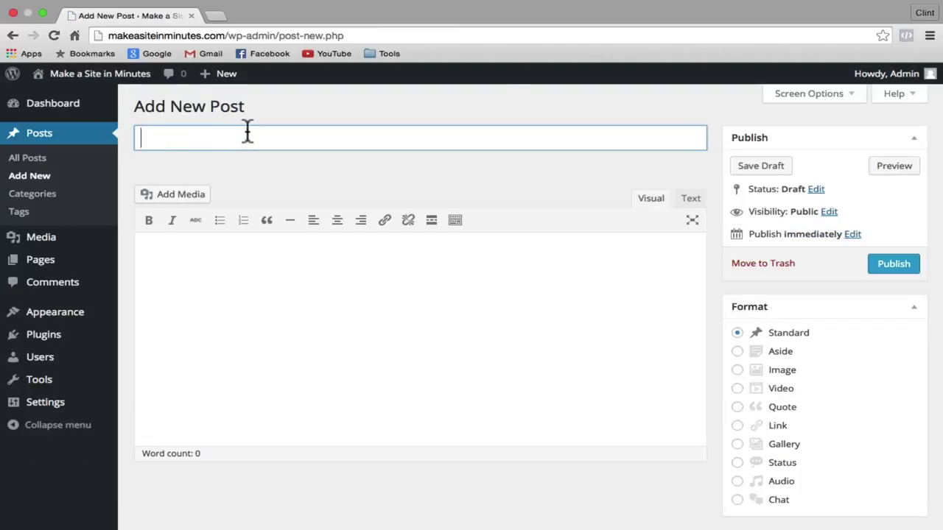
pyautogui.write('My Second Post')
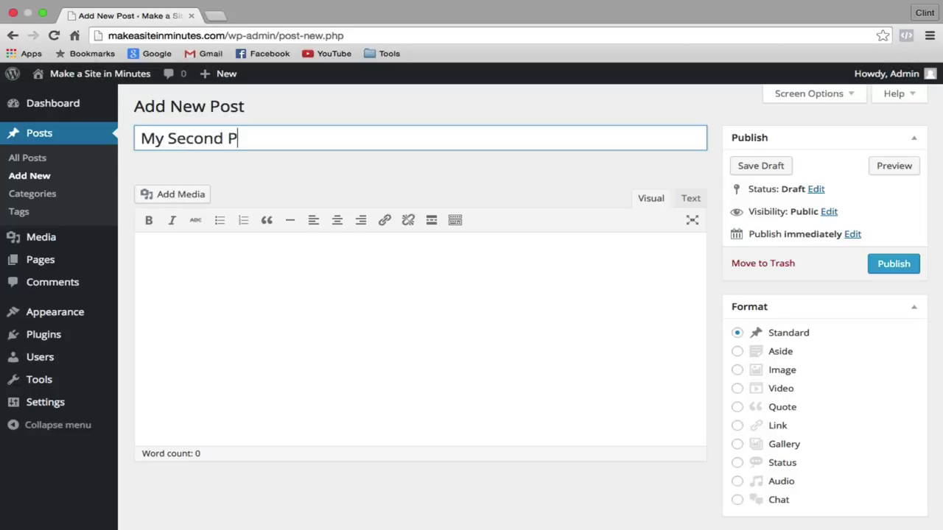
pyautogui.click(243, 262)
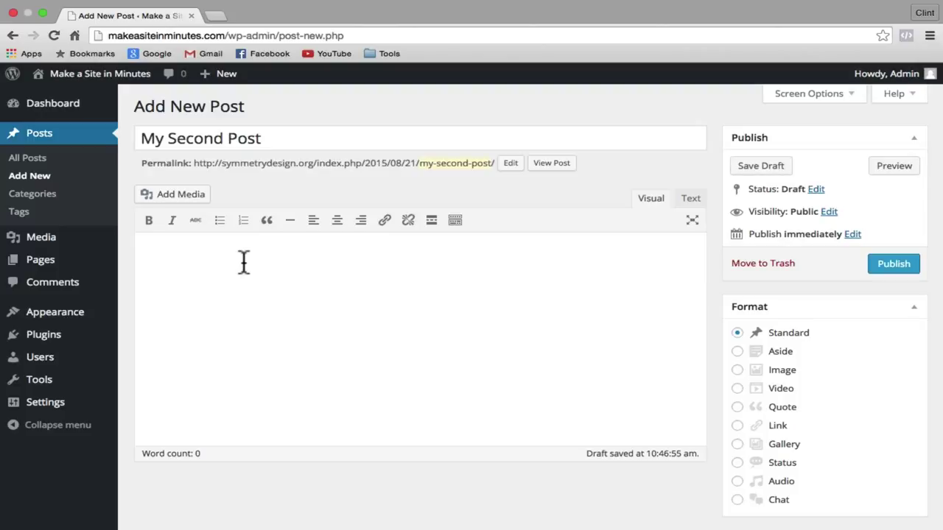
pyautogui.press('super+v')
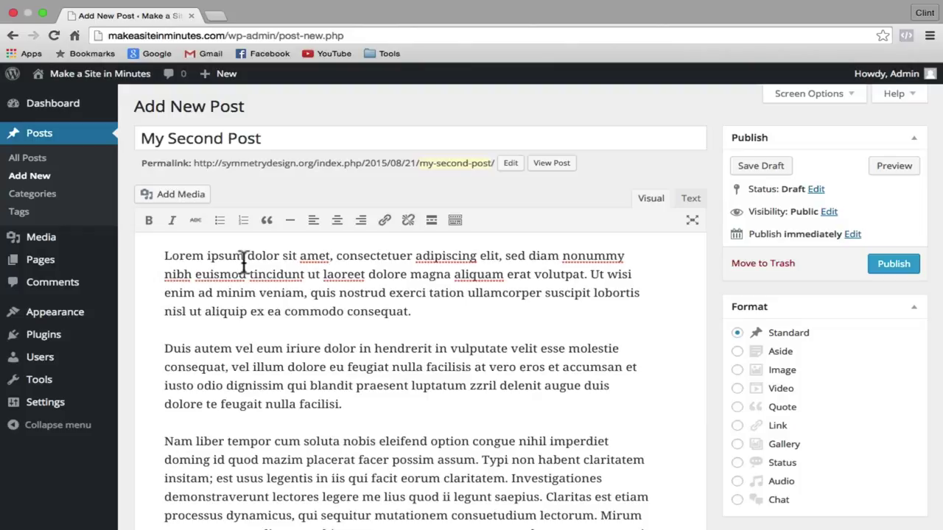
# Step: Upload 004_lorem.jpg and insert it before the opening word 'Lorem' of My Second Post
pyautogui.click(167, 255)
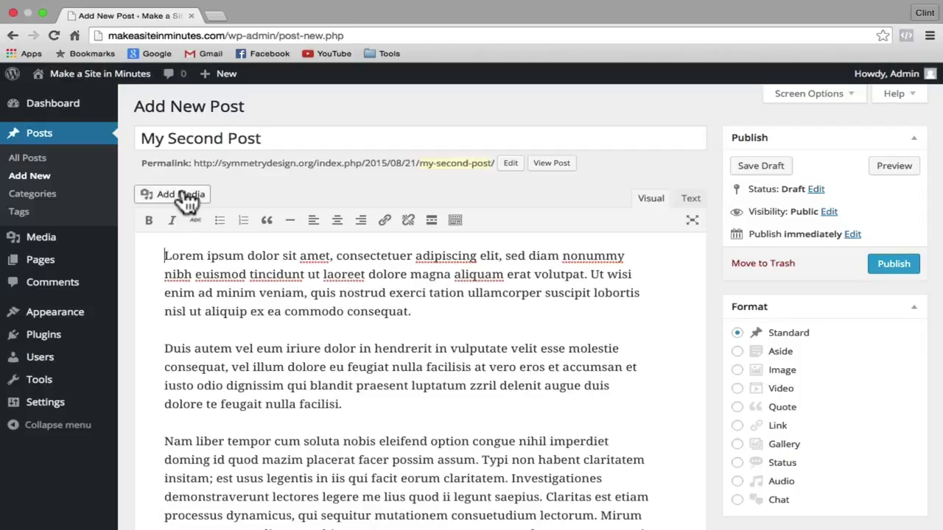
pyautogui.click(185, 197)
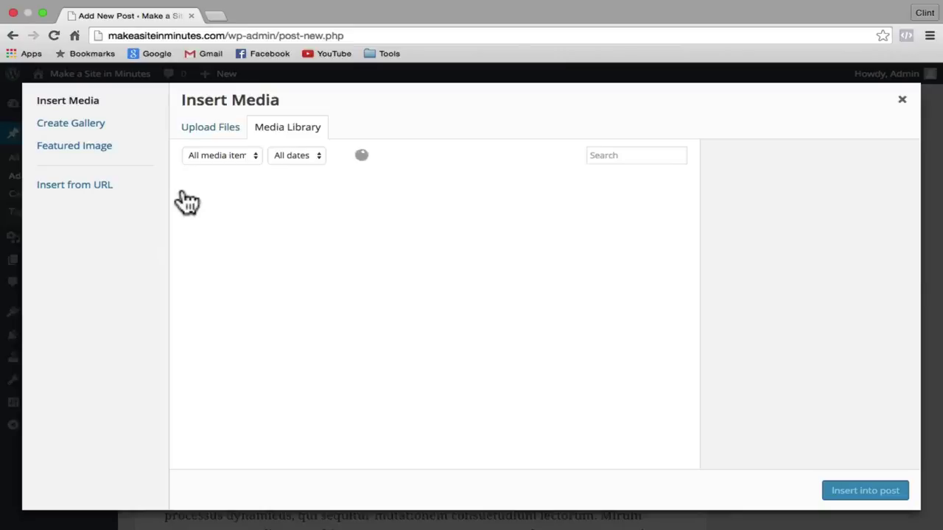
pyautogui.click(215, 132)
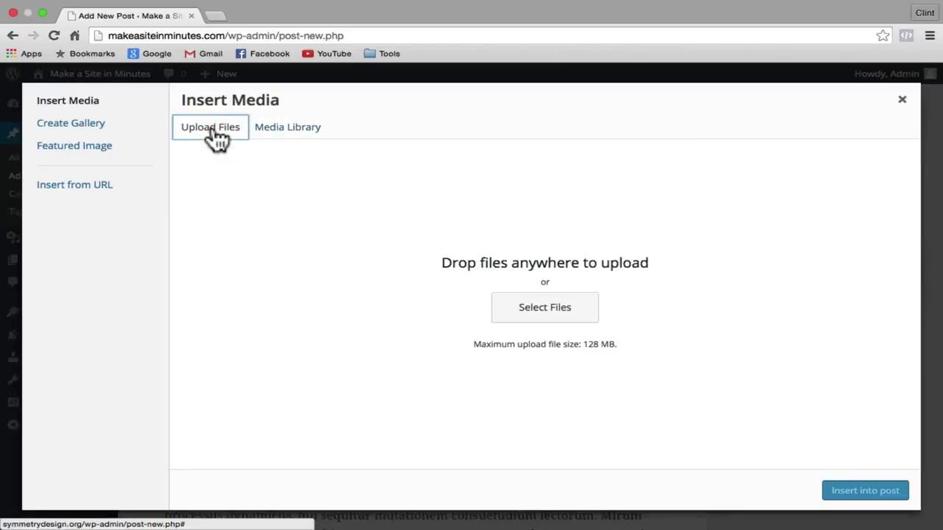
pyautogui.click(538, 311)
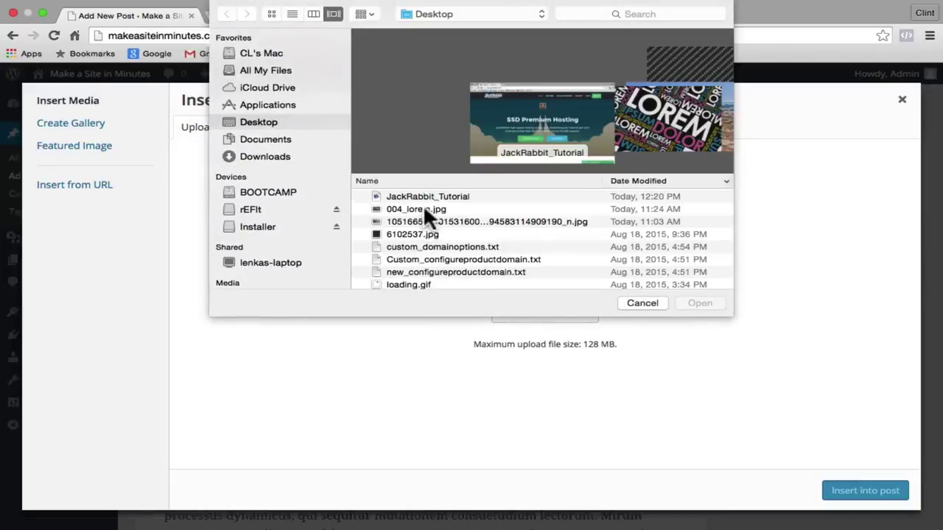
pyautogui.click(423, 210)
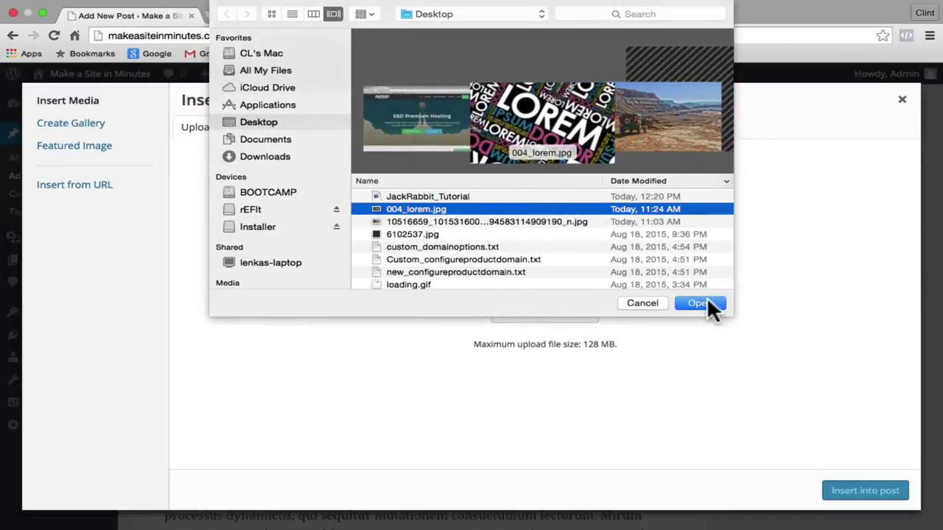
pyautogui.click(706, 302)
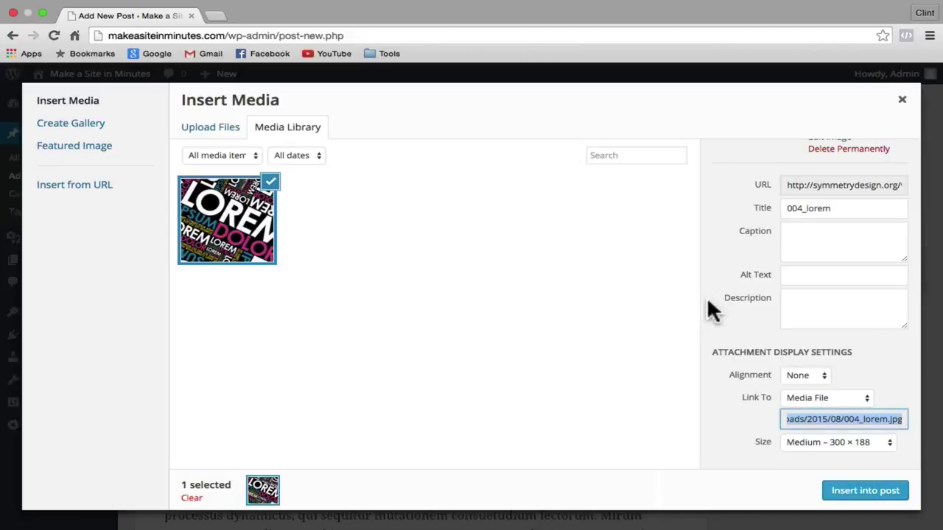
pyautogui.click(864, 491)
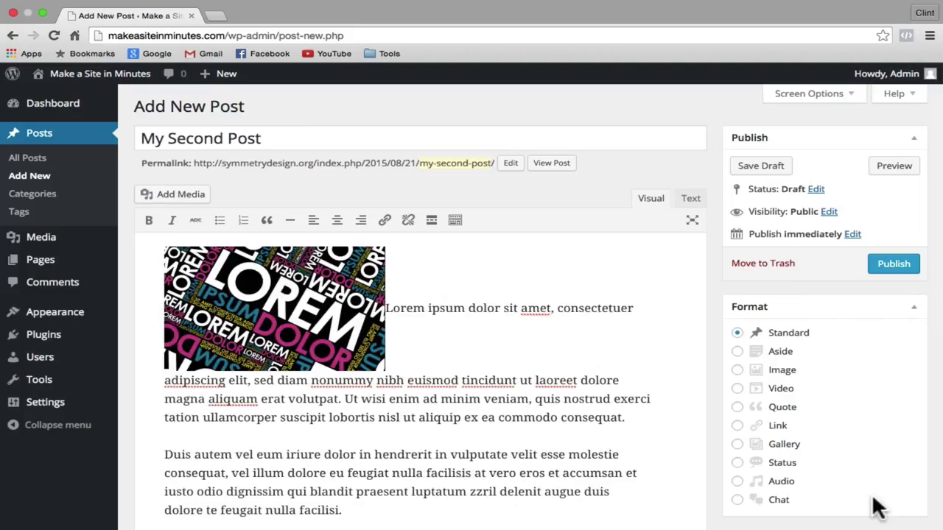
# Step: Right-align the lorem image so text wraps beside it, then publish My Second Post
pyautogui.click(299, 323)
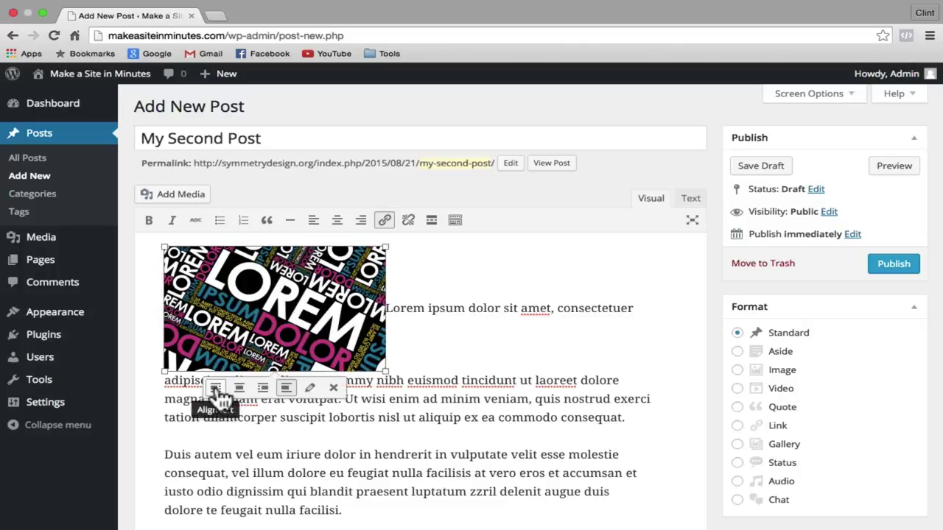
pyautogui.click(263, 387)
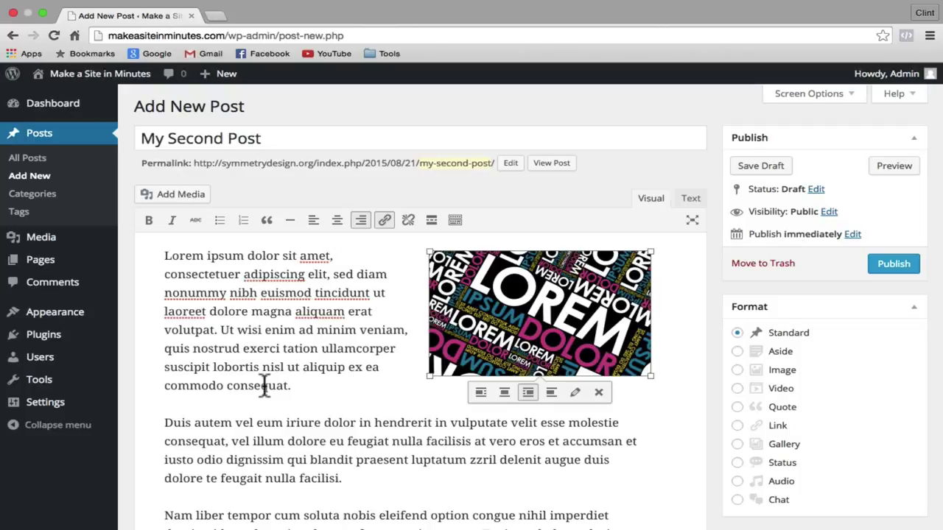
pyautogui.click(909, 271)
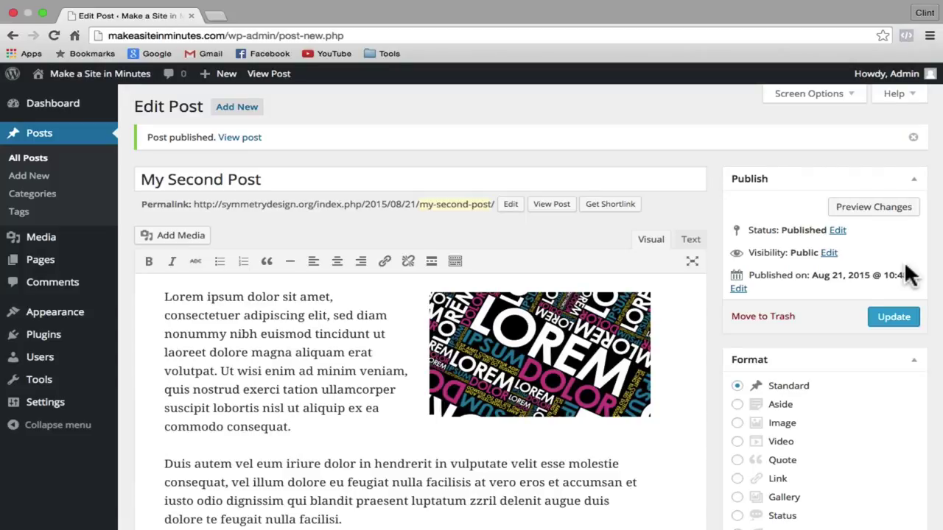
pyautogui.click(56, 271)
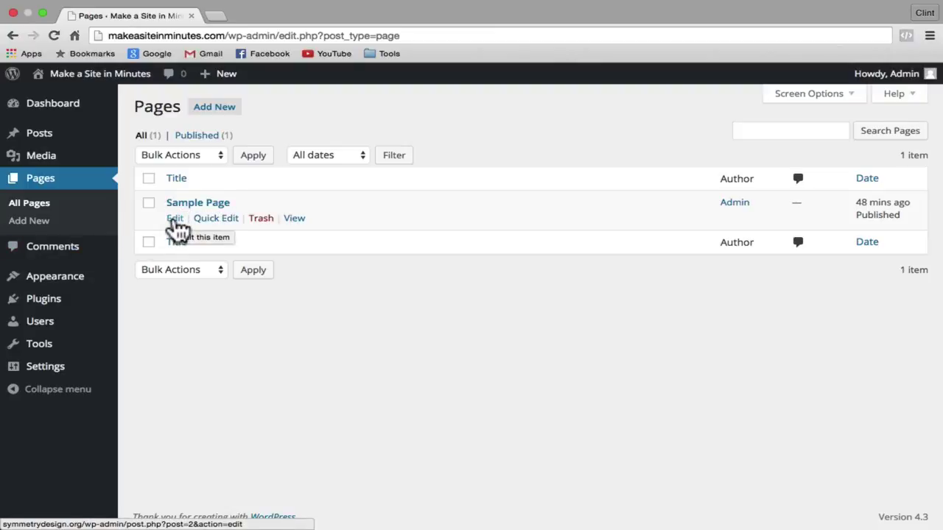
# Step: Retitle Sample Page as 'About Me' and update the page
pyautogui.click(176, 223)
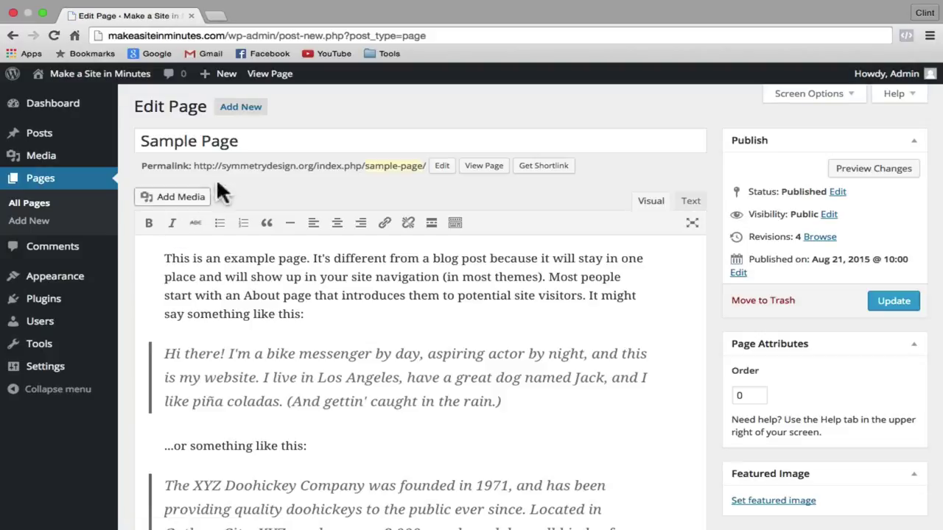
pyautogui.moveTo(261, 144); pyautogui.dragTo(140, 137)
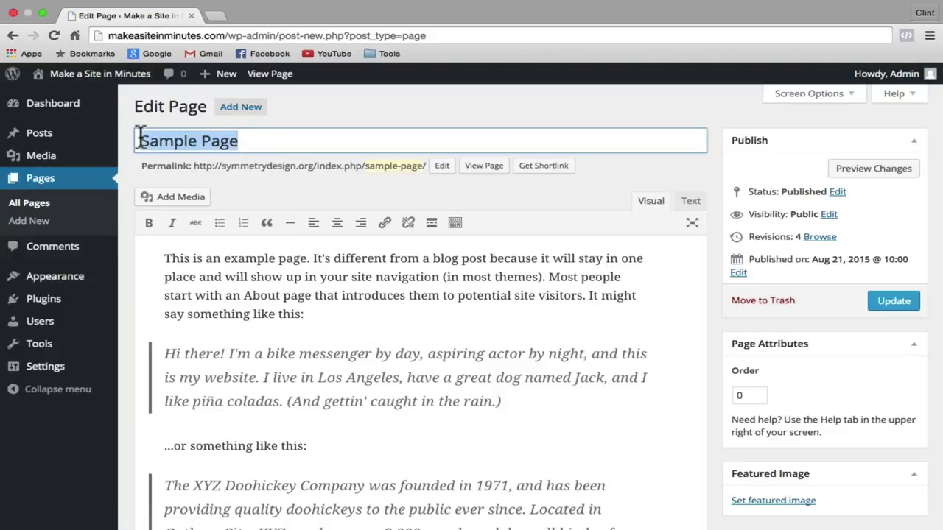
pyautogui.write('About Me')
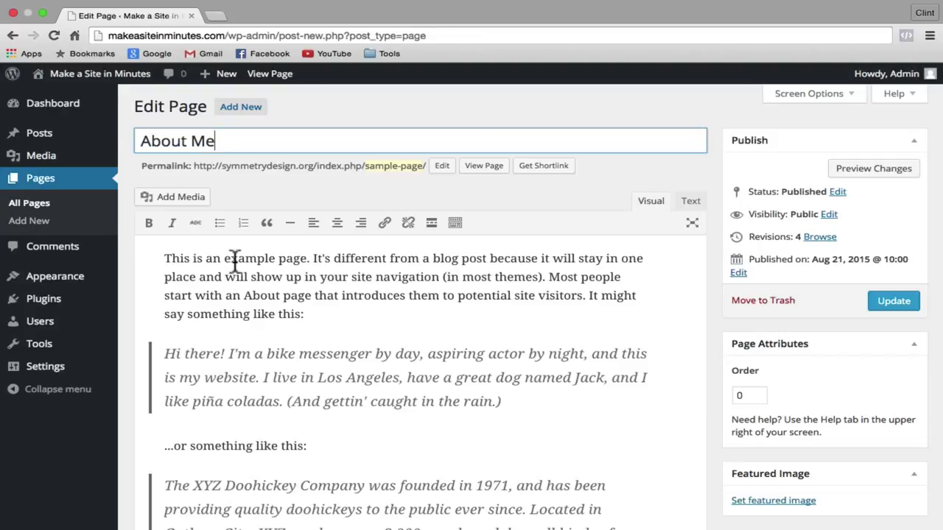
pyautogui.click(907, 302)
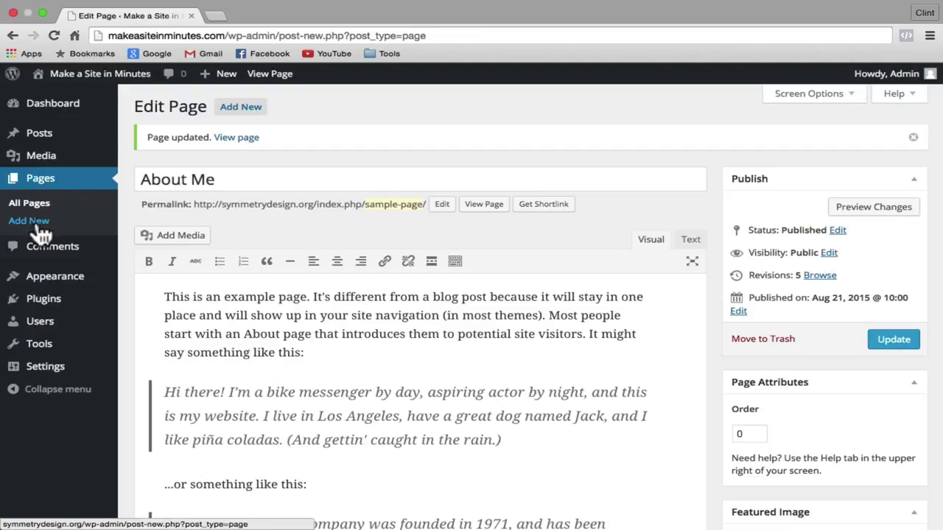
pyautogui.click(50, 187)
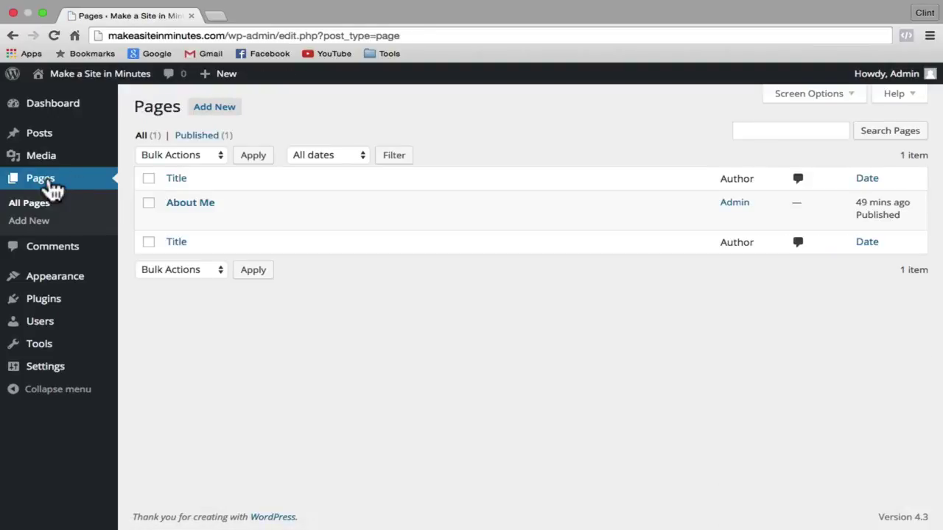
# Step: Publish a new 'Contact Me' page with 'Contact Info' and a phone number on the next line
pyautogui.click(221, 110)
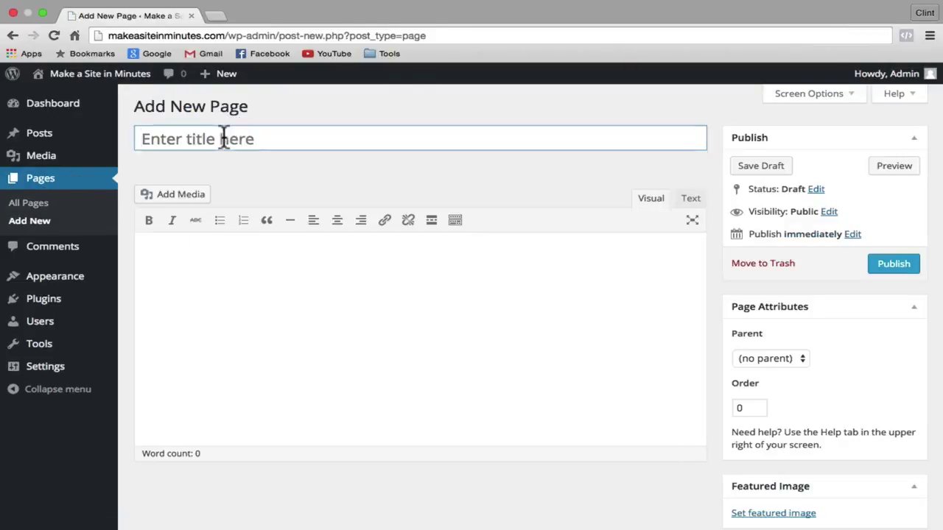
pyautogui.click(224, 139)
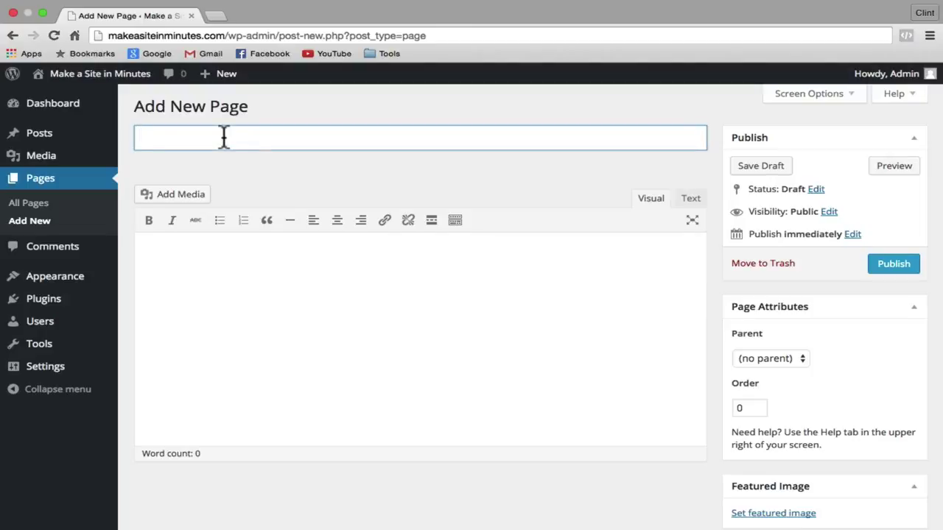
pyautogui.write('Contact Me')
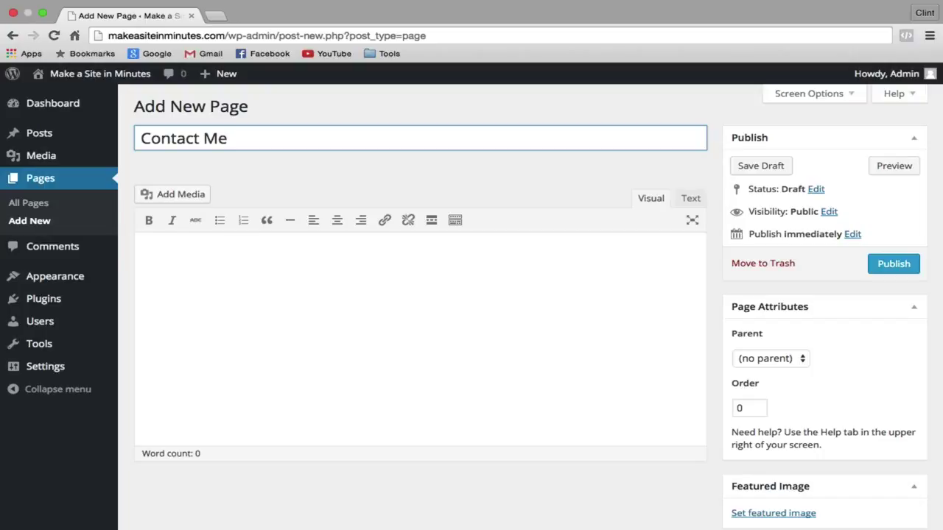
pyautogui.click(171, 282)
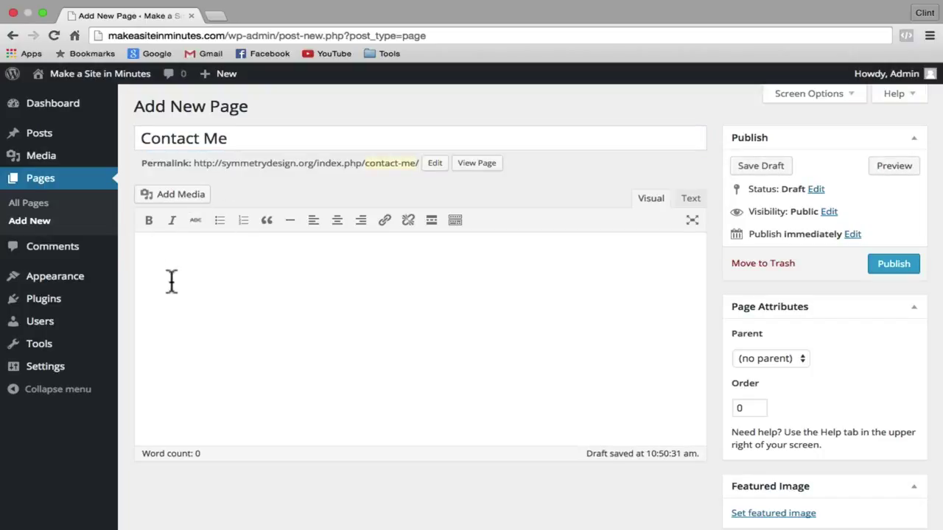
pyautogui.write('Contact Info')
pyautogui.press('Return')
pyautogui.write('(555) ')
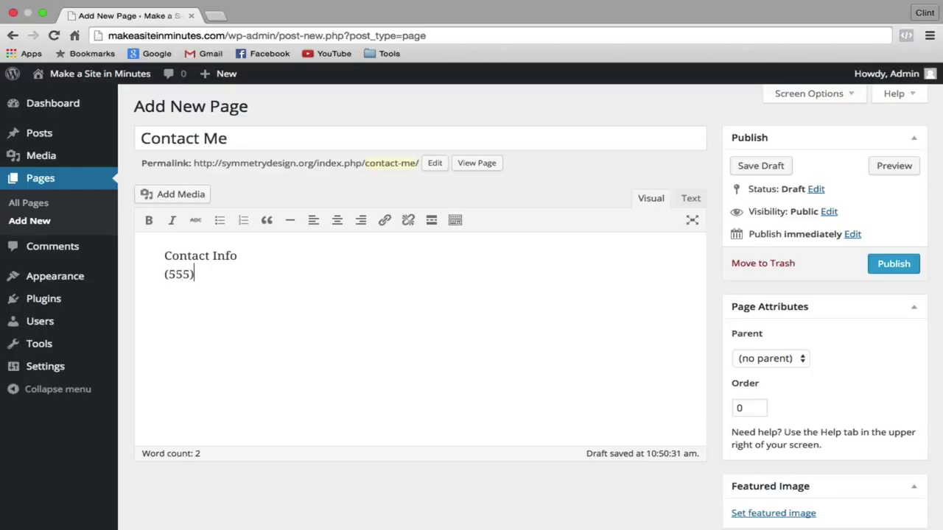
pyautogui.write('555-5555')
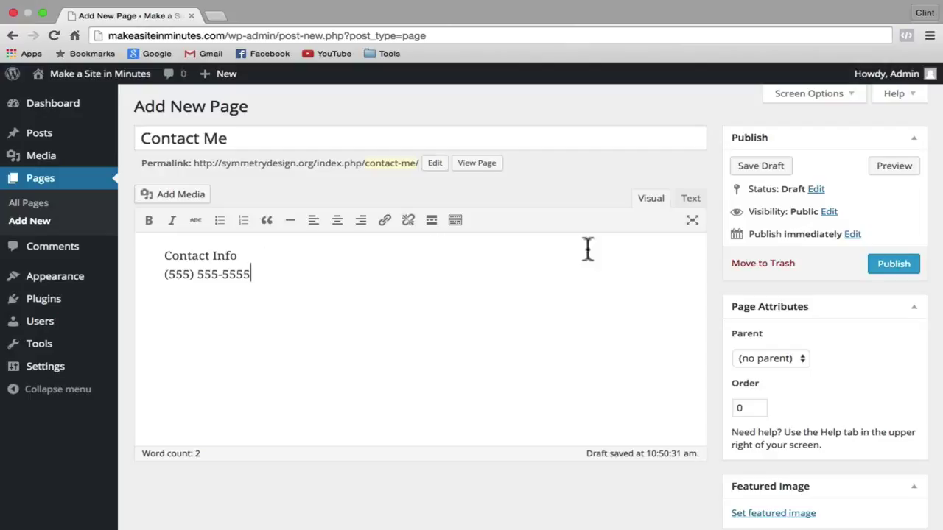
pyautogui.click(898, 267)
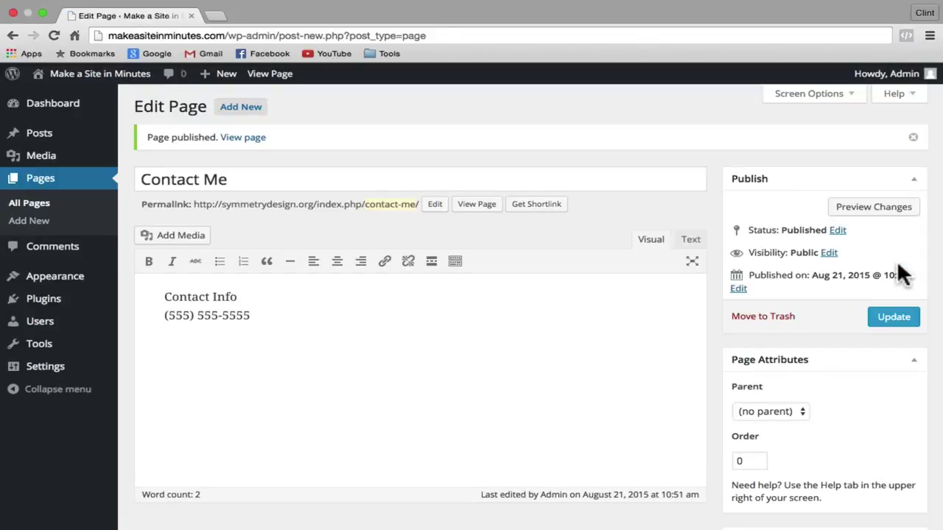
# Step: Remove Recent Posts, Recent Comments, Categories, Archives and Meta widgets, leaving only Search in the sidebar
pyautogui.moveTo(63, 286)
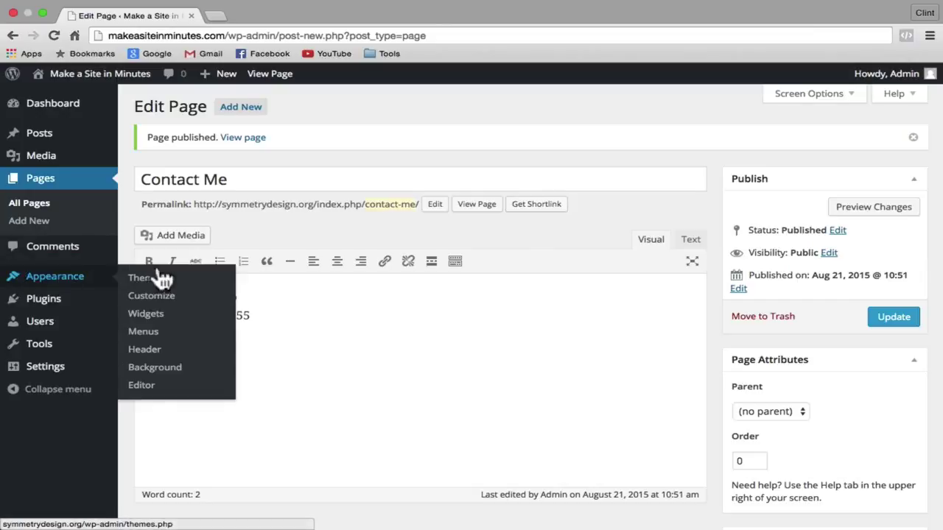
pyautogui.click(155, 318)
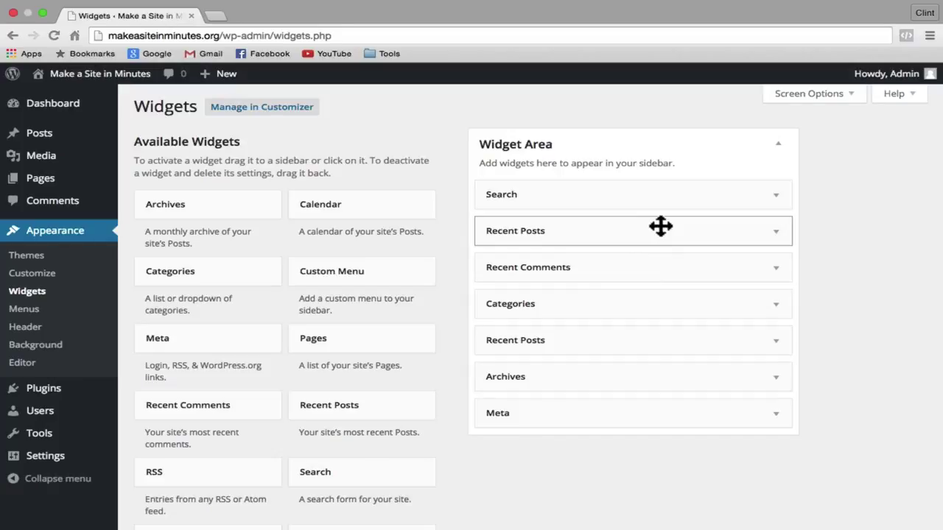
pyautogui.moveTo(648, 228); pyautogui.dragTo(312, 259)
pyautogui.moveTo(685, 231); pyautogui.dragTo(327, 234)
pyautogui.moveTo(582, 231); pyautogui.dragTo(269, 249)
pyautogui.moveTo(633, 240); pyautogui.dragTo(312, 257)
pyautogui.moveTo(585, 229); pyautogui.dragTo(358, 248)
pyautogui.moveTo(608, 231); pyautogui.dragTo(298, 278)
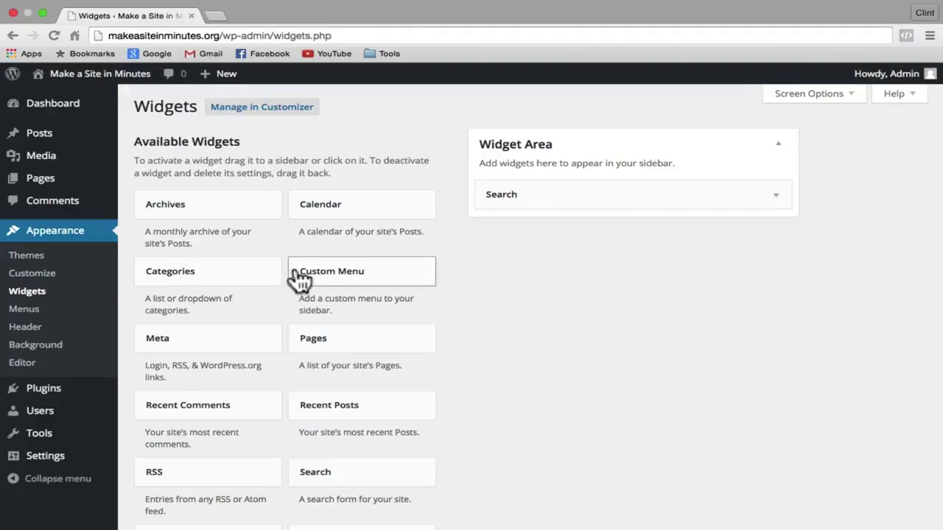
# Step: Add Pages, Categories, Recent Posts and Calendar widgets below Search in the sidebar
pyautogui.scroll(-3, 452, 242)
pyautogui.scroll(2, 452, 242)
pyautogui.scroll(1, 445, 239)
pyautogui.moveTo(369, 344); pyautogui.dragTo(524, 234)
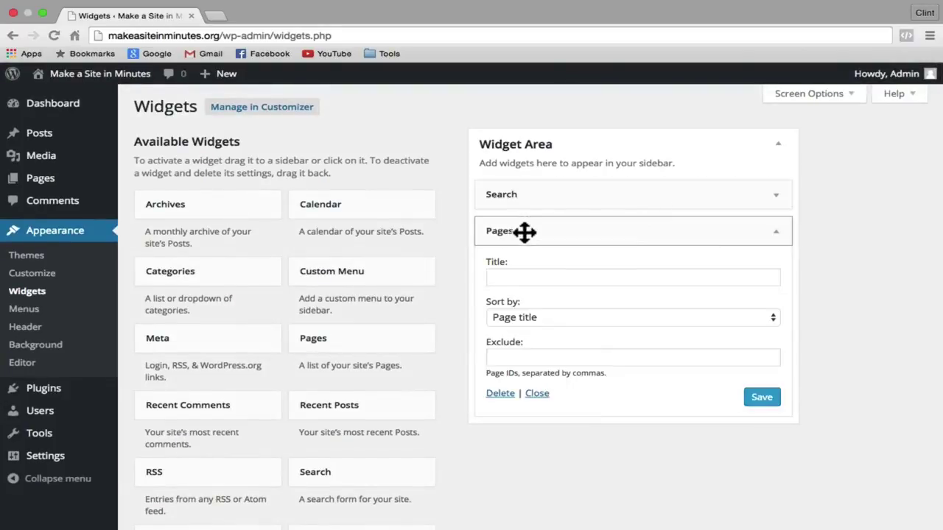
pyautogui.click(774, 231)
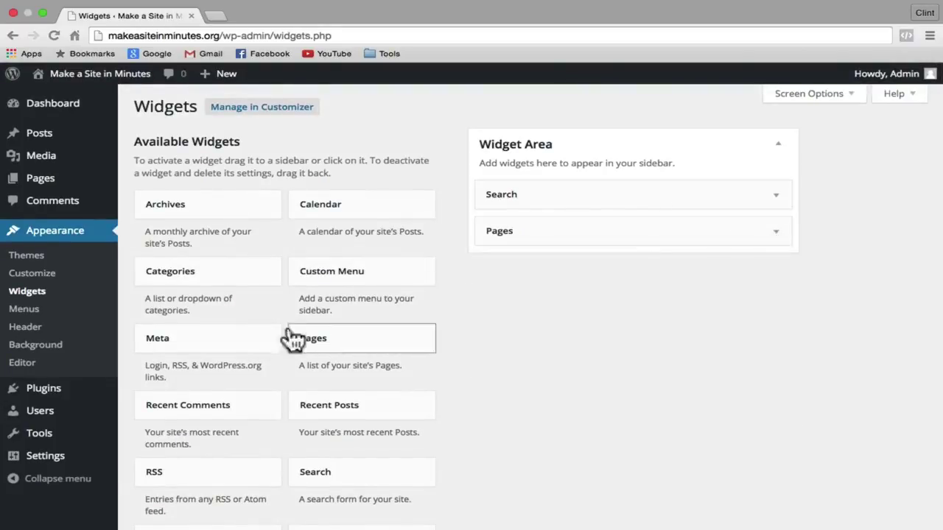
pyautogui.moveTo(171, 286); pyautogui.dragTo(508, 274)
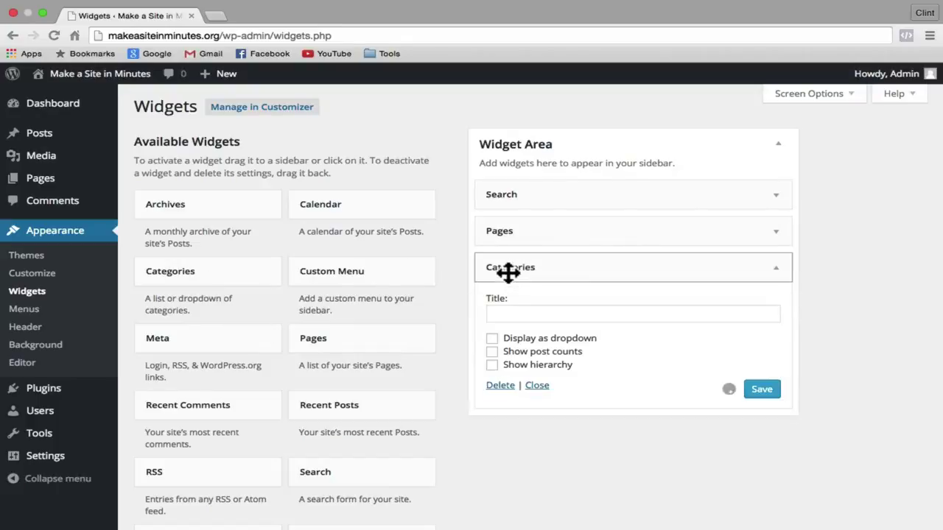
pyautogui.click(771, 267)
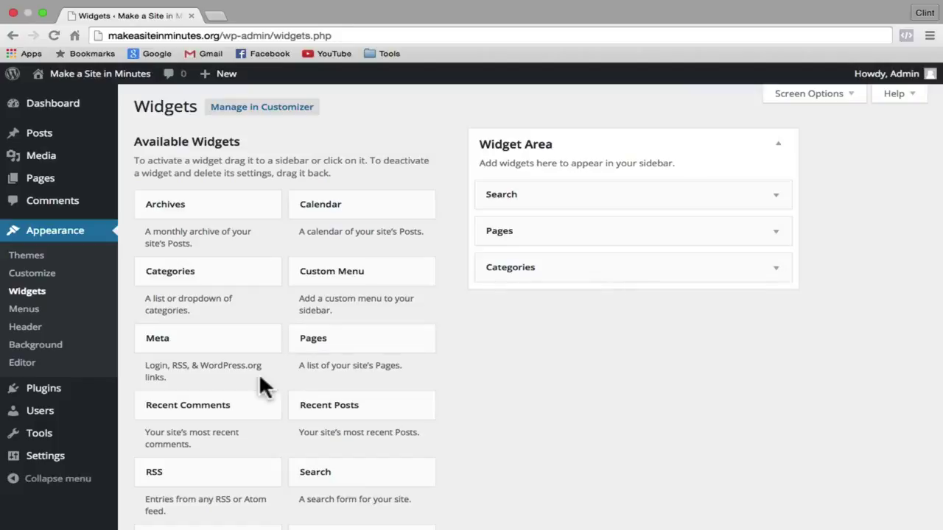
pyautogui.moveTo(308, 405); pyautogui.dragTo(508, 364)
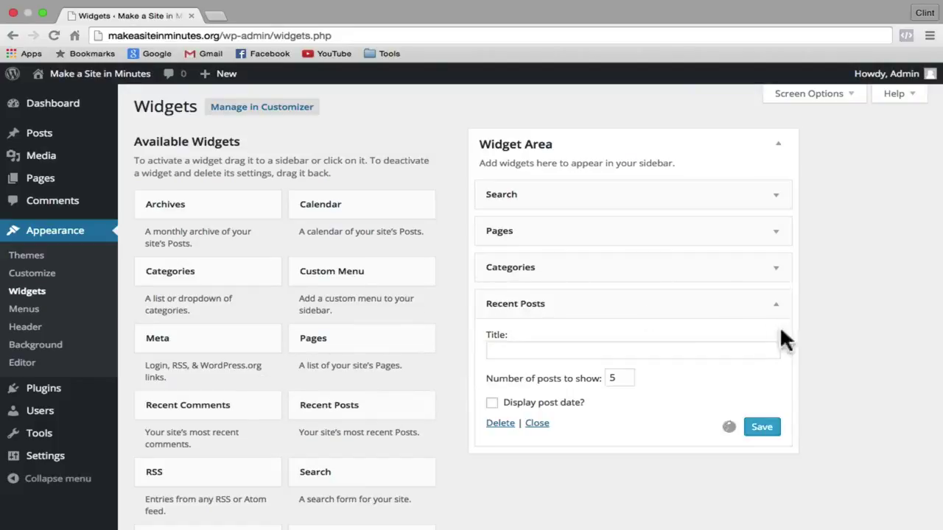
pyautogui.click(783, 299)
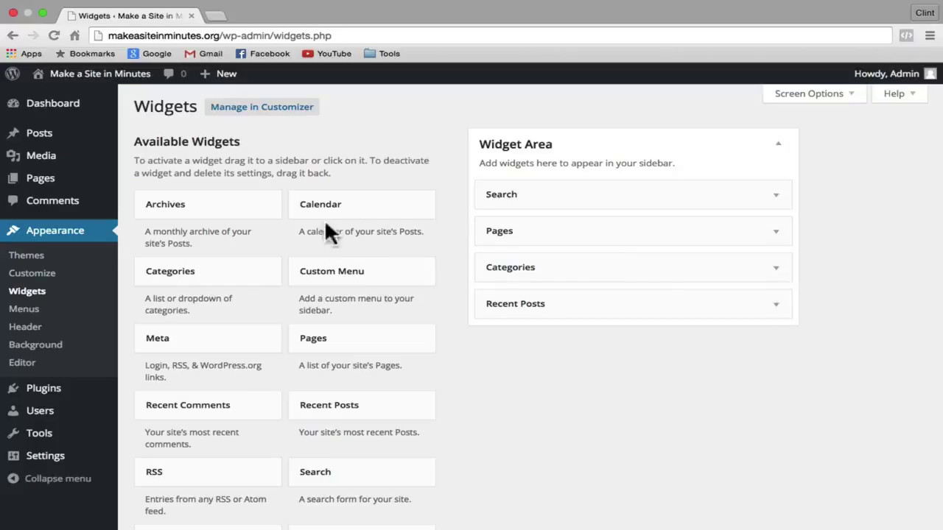
pyautogui.moveTo(324, 220); pyautogui.dragTo(541, 332)
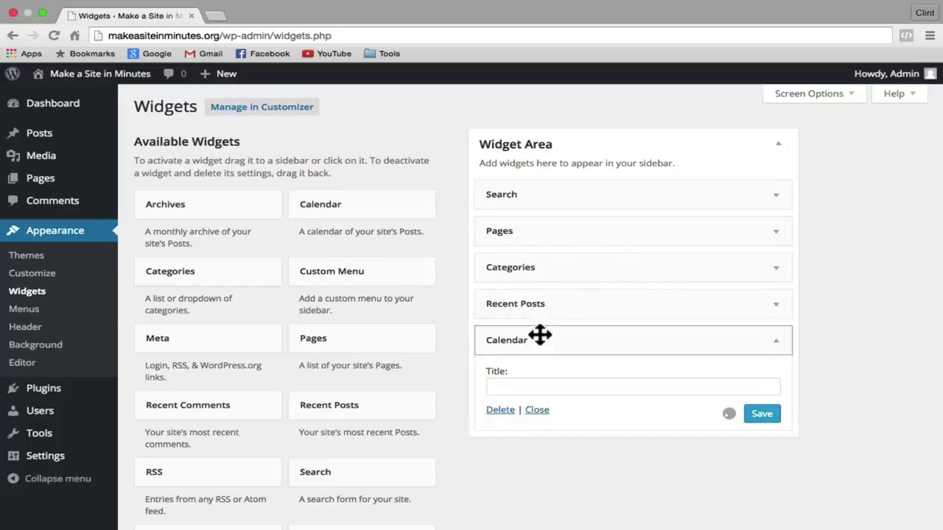
pyautogui.click(778, 342)
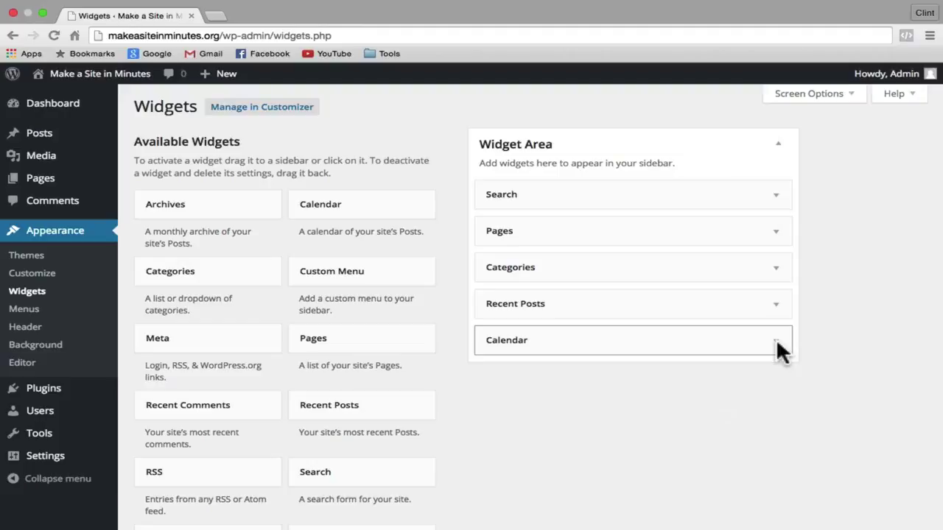
# Step: Browse the popular and latest themes, then search for 'sleek blog'
pyautogui.click(55, 243)
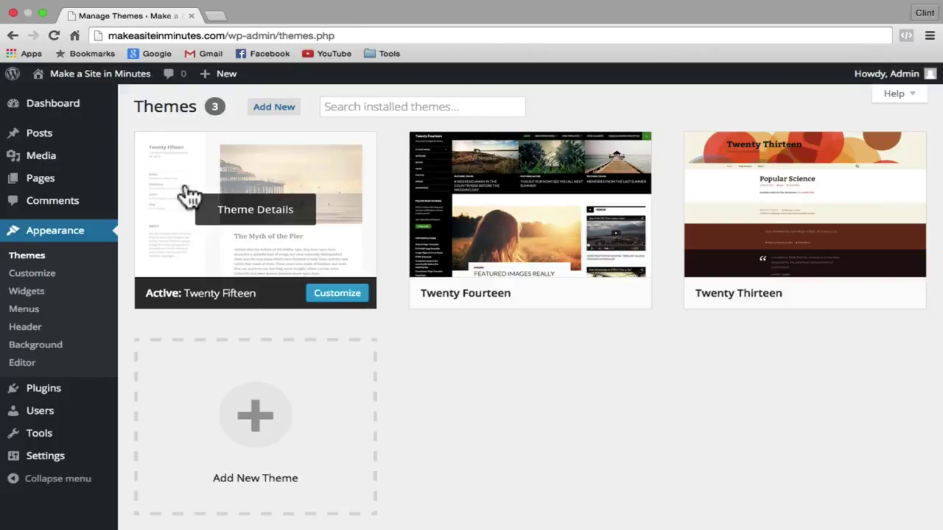
pyautogui.click(283, 118)
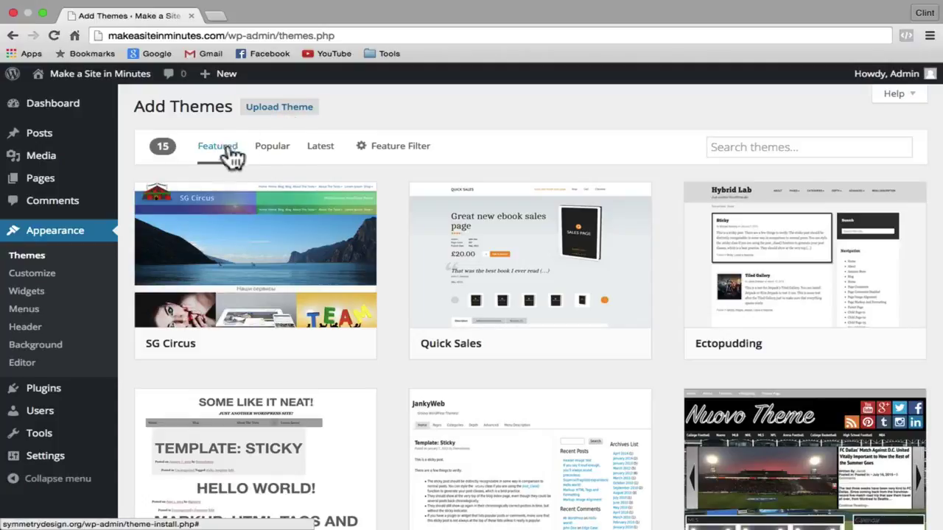
pyautogui.click(283, 156)
pyautogui.click(325, 157)
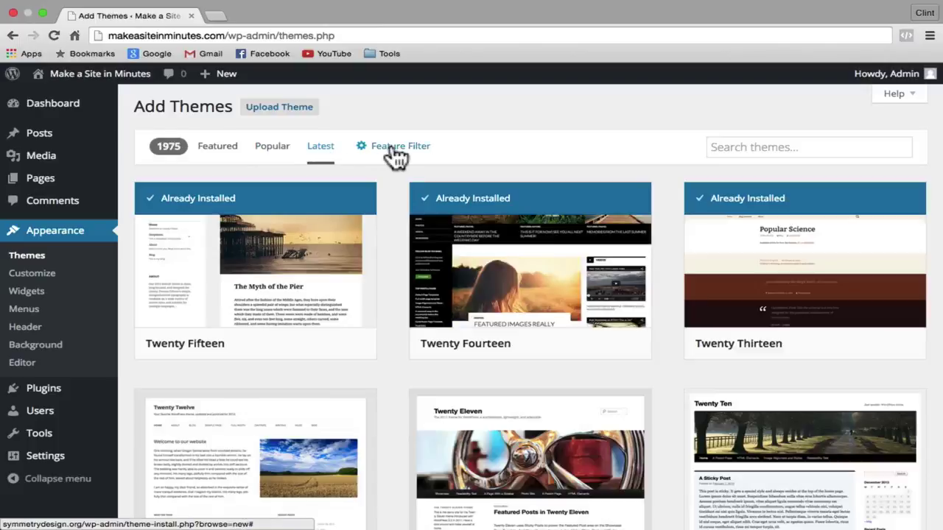
pyautogui.click(395, 155)
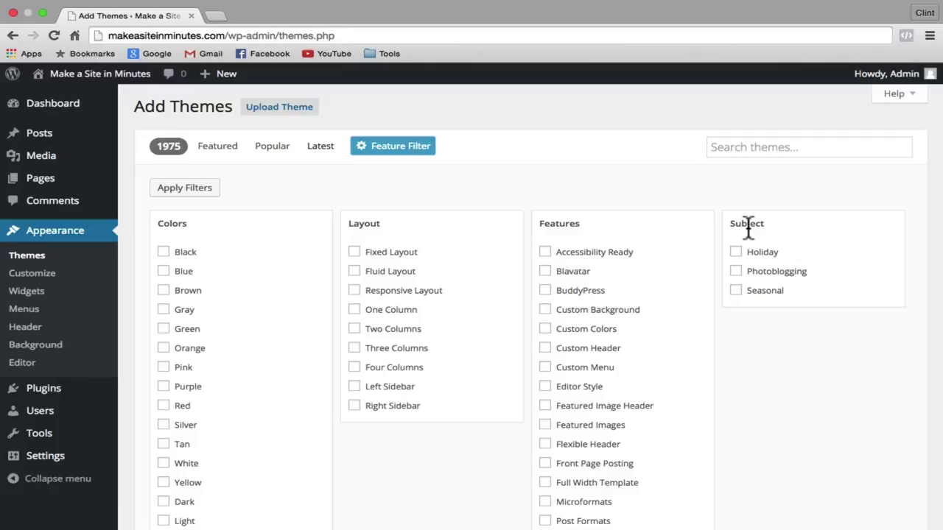
pyautogui.click(741, 152)
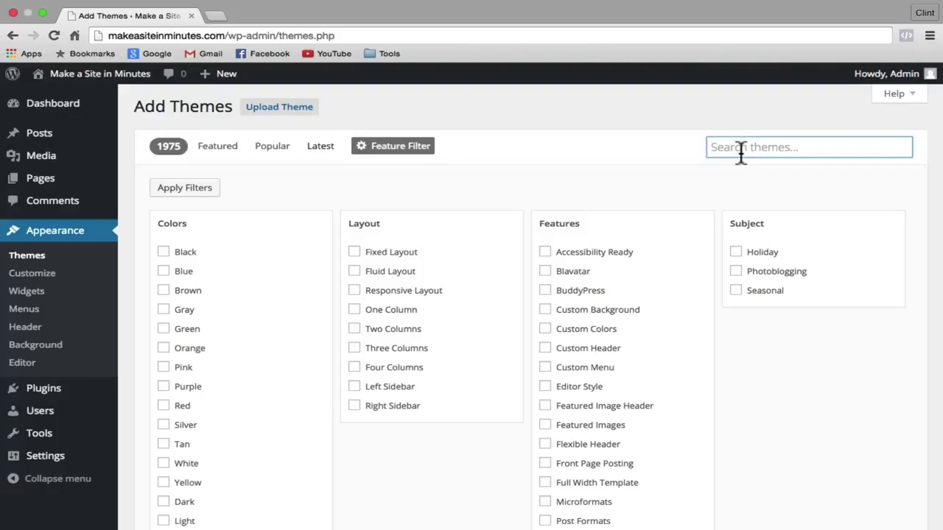
pyautogui.write('sleek blog')
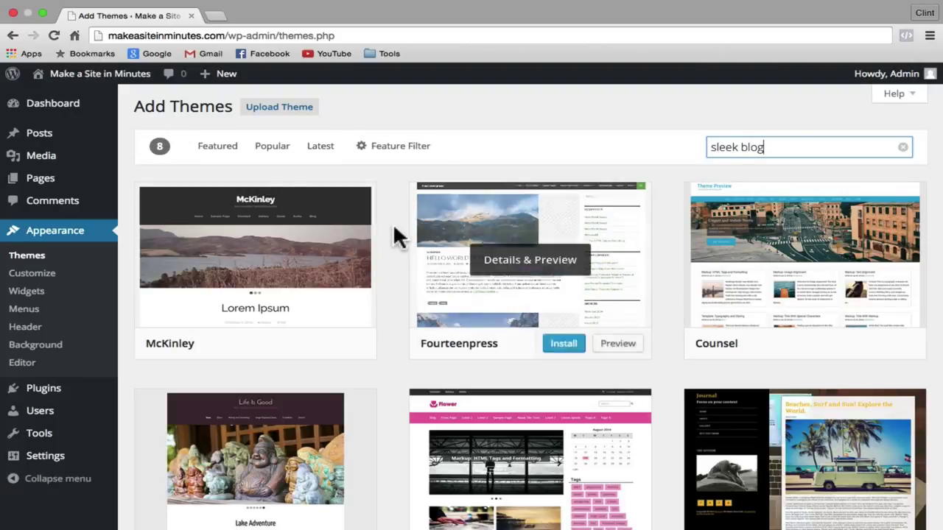
pyautogui.scroll(-5, 379, 253)
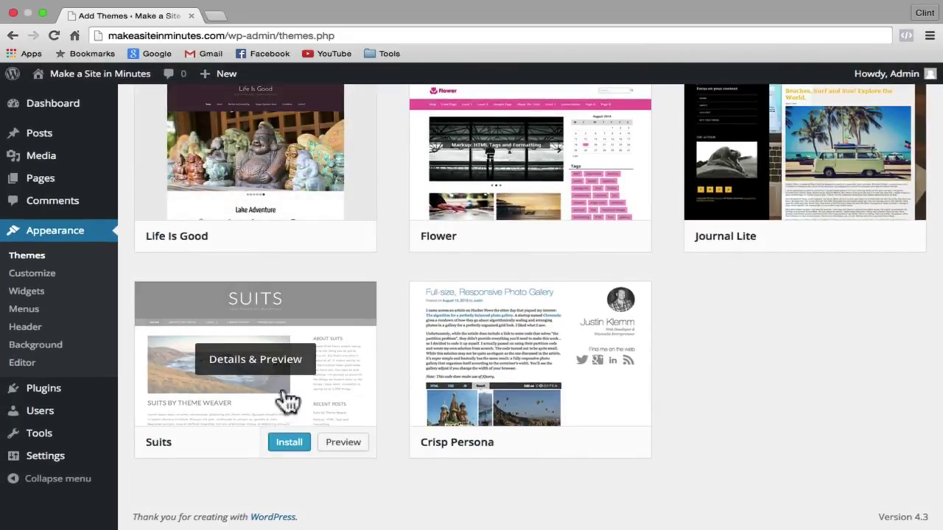
# Step: Install the Suits theme and activate it
pyautogui.click(290, 443)
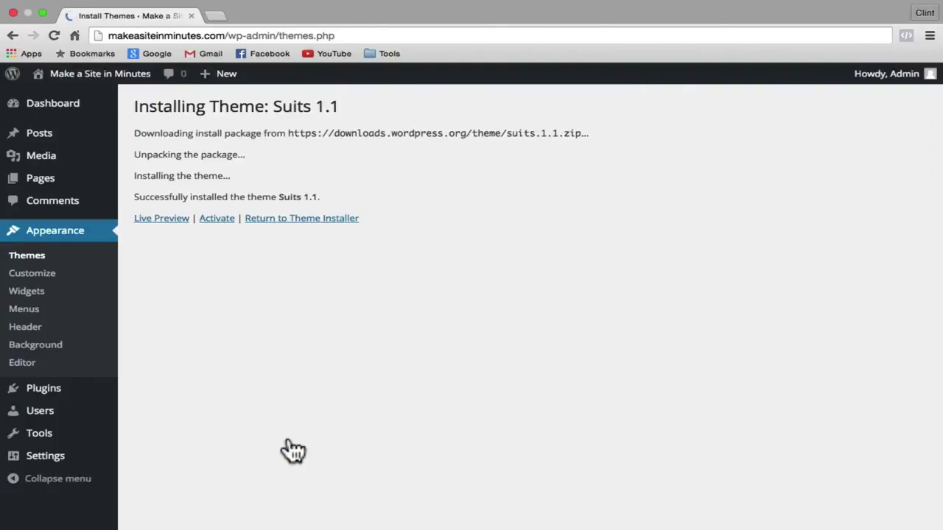
pyautogui.click(212, 221)
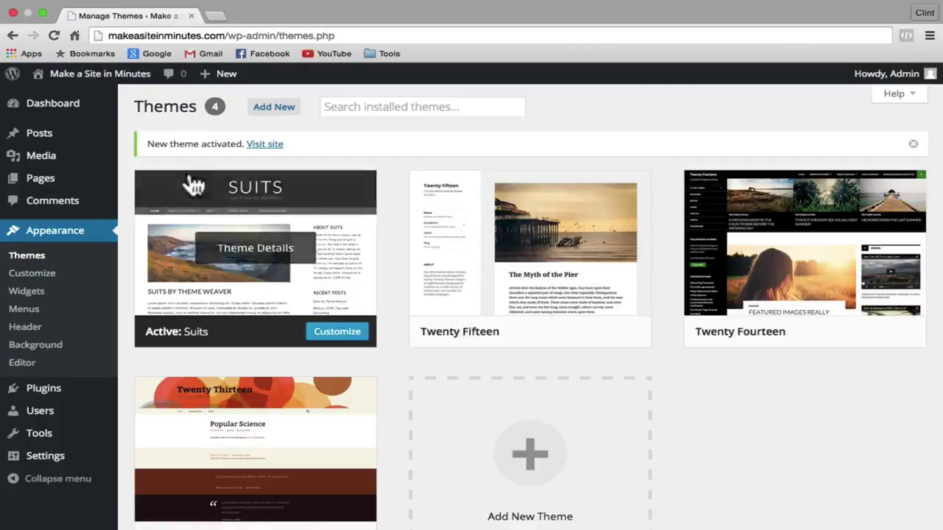
pyautogui.moveTo(100, 89)
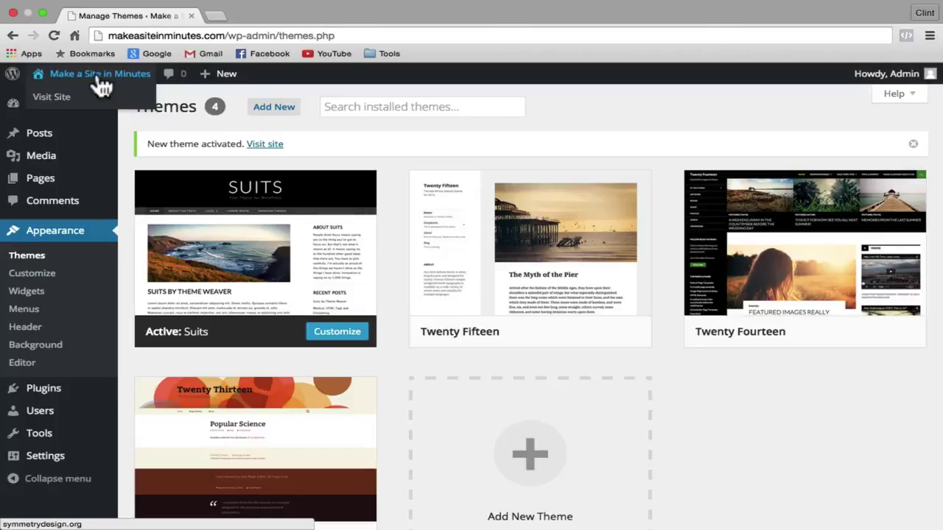
# Step: Visit the live site and scroll through the posts on the home page
pyautogui.click(100, 81)
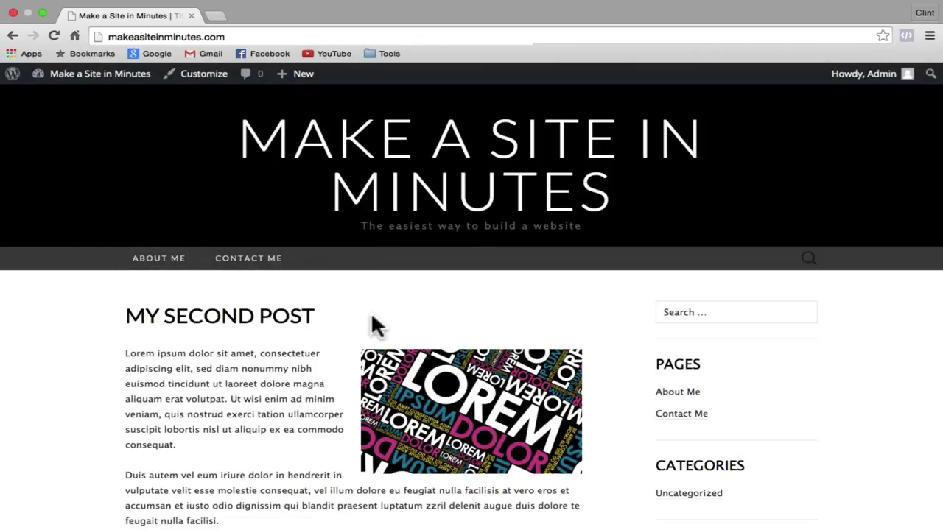
pyautogui.scroll(-5, 373, 320)
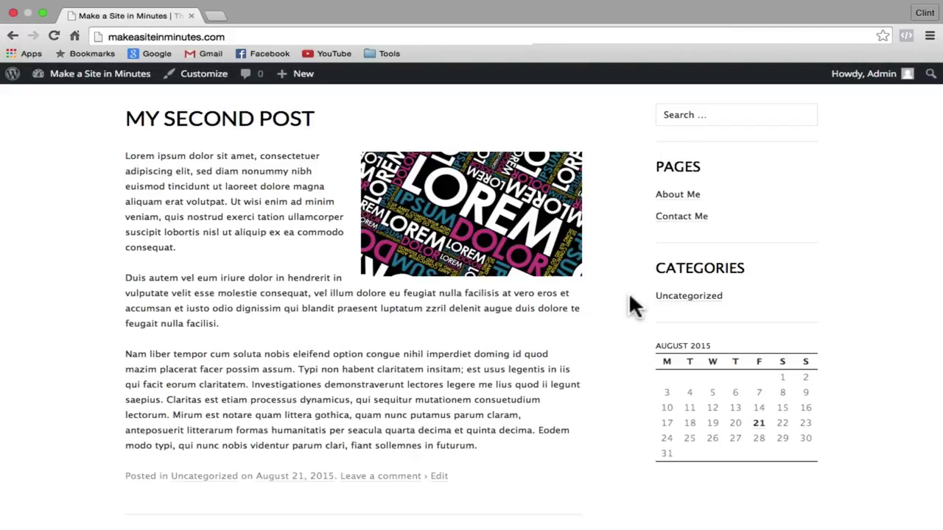
pyautogui.scroll(3, 633, 306)
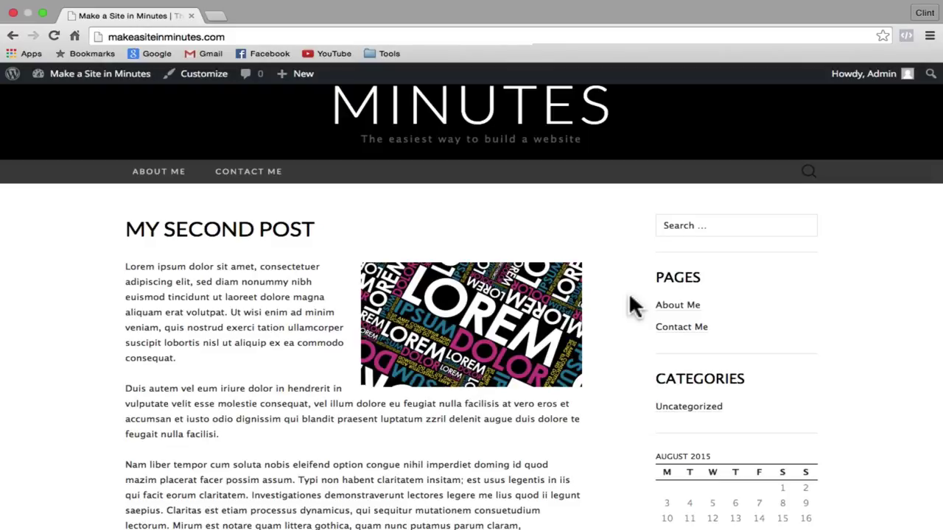
pyautogui.scroll(-10, 285, 243)
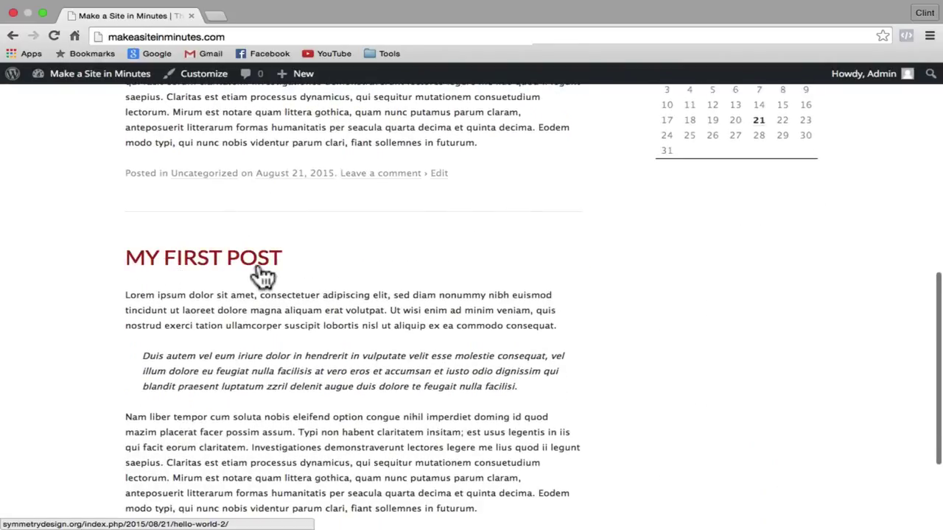
pyautogui.scroll(12, 262, 274)
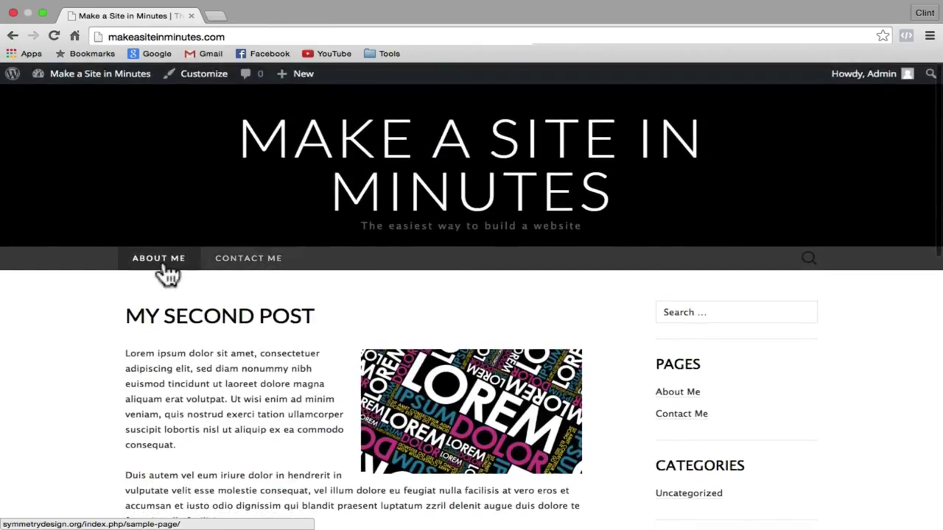
# Step: View the About Me and Contact Me pages, then return to the home page
pyautogui.click(164, 266)
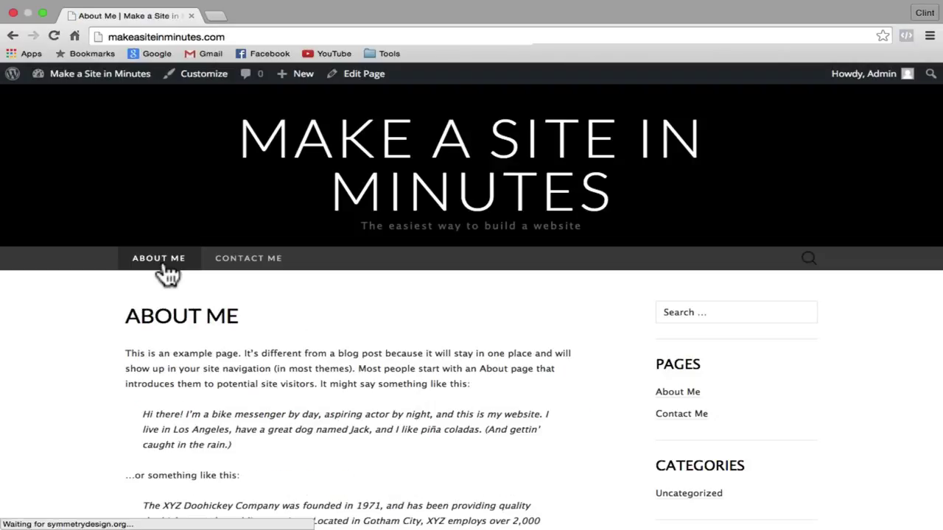
pyautogui.scroll(-3, 612, 324)
pyautogui.scroll(-2, 614, 328)
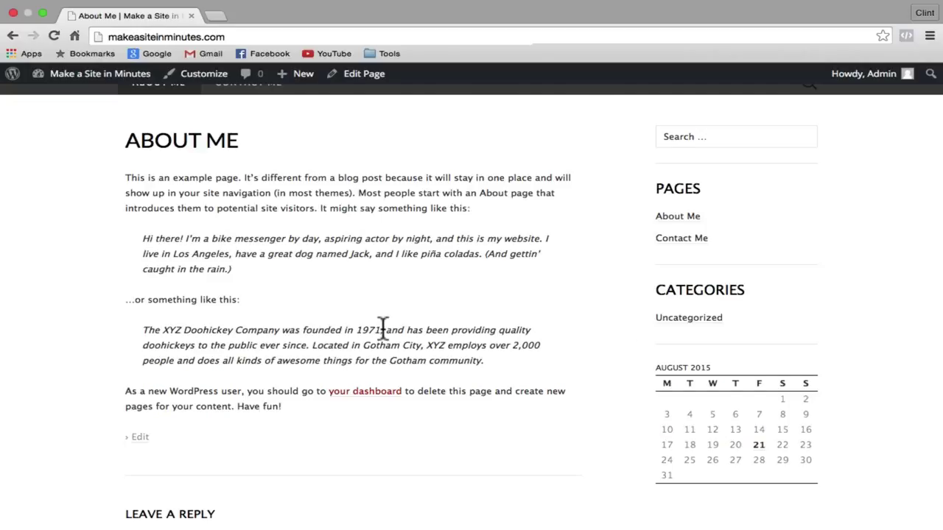
pyautogui.scroll(5, 381, 326)
pyautogui.click(244, 232)
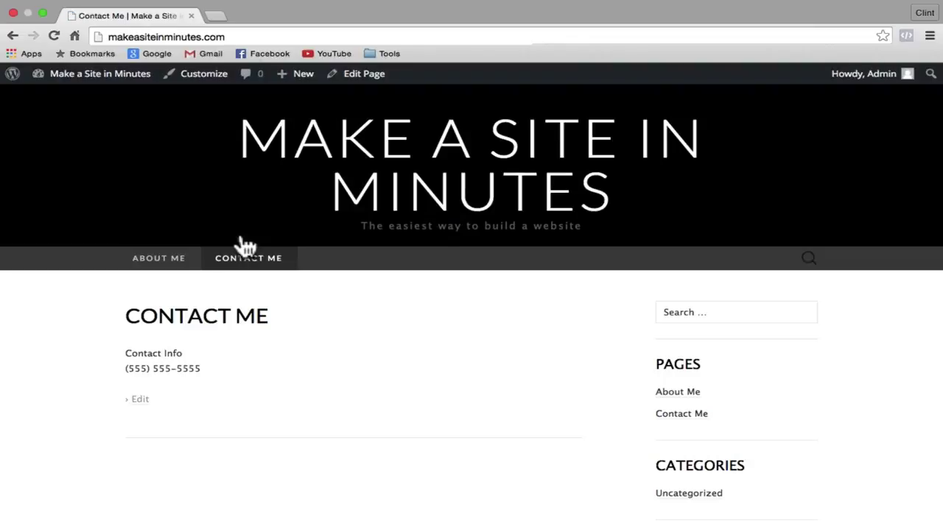
pyautogui.click(414, 177)
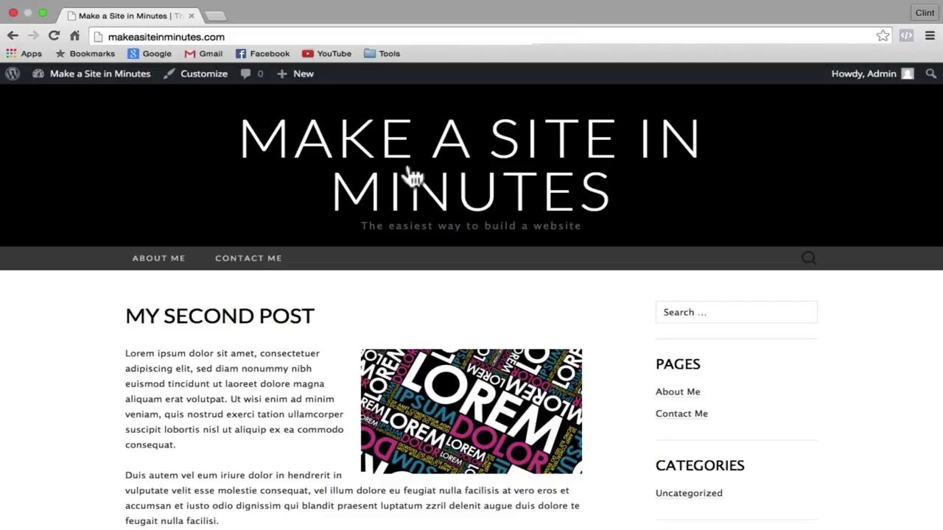
# Step: Install Zerif Lite from the Popular themes list and activate it
pyautogui.click(127, 78)
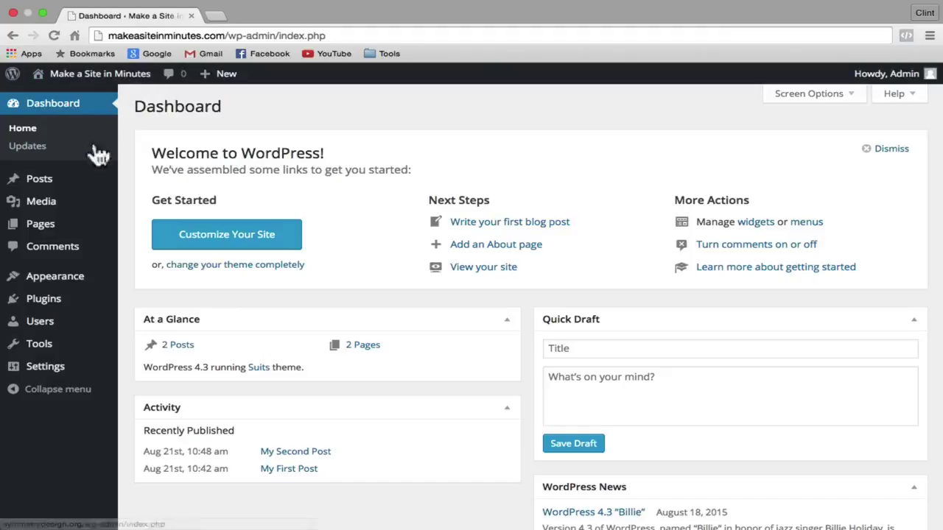
pyautogui.click(63, 284)
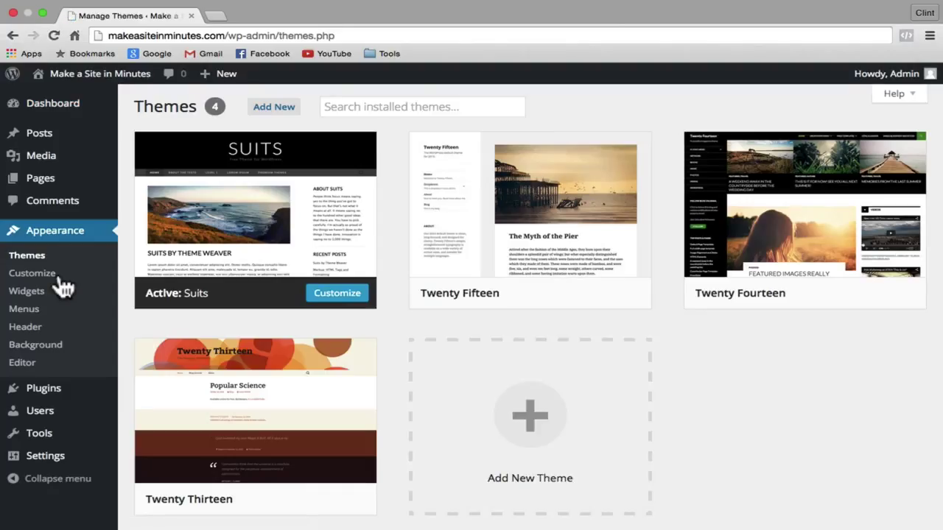
pyautogui.click(274, 109)
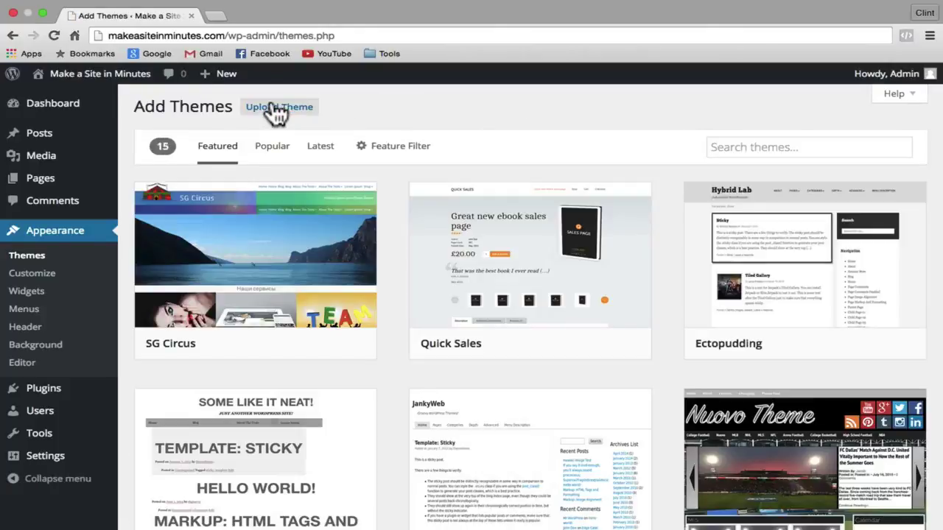
pyautogui.click(277, 156)
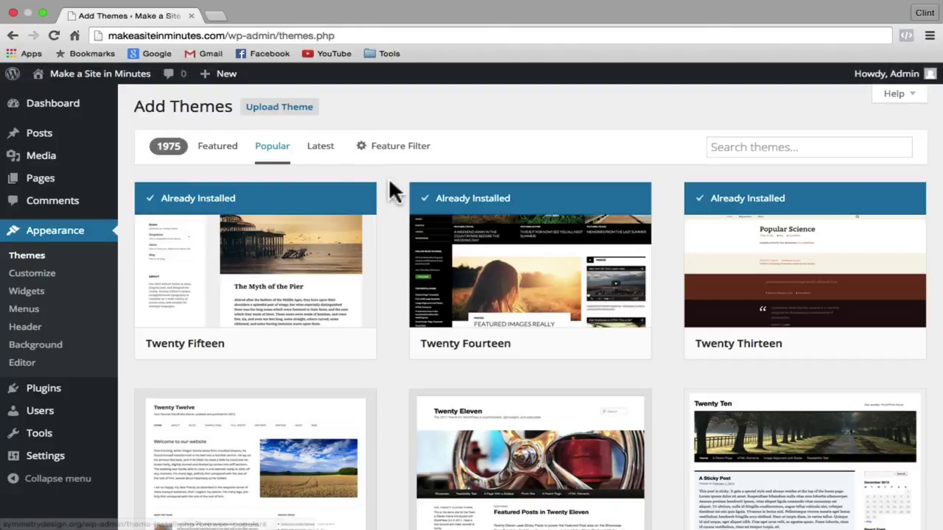
pyautogui.scroll(-5, 388, 190)
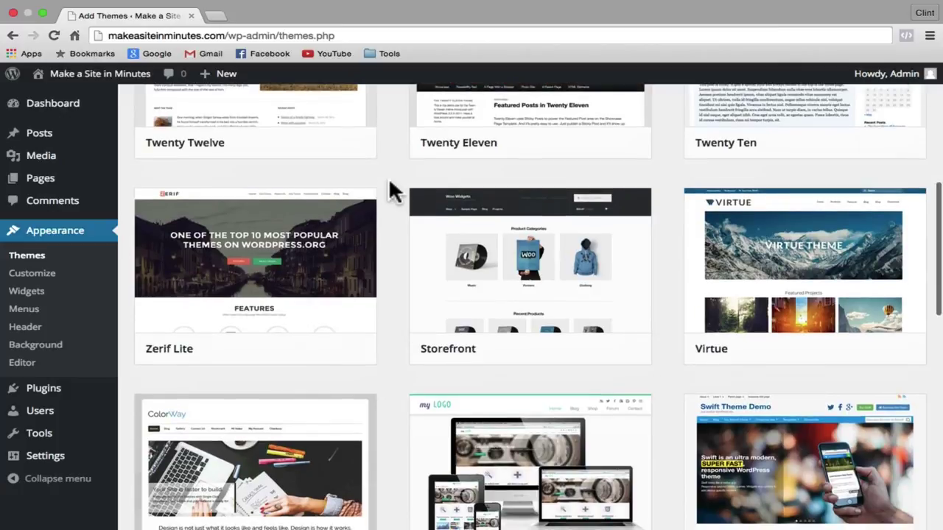
pyautogui.moveTo(273, 252)
pyautogui.click(292, 353)
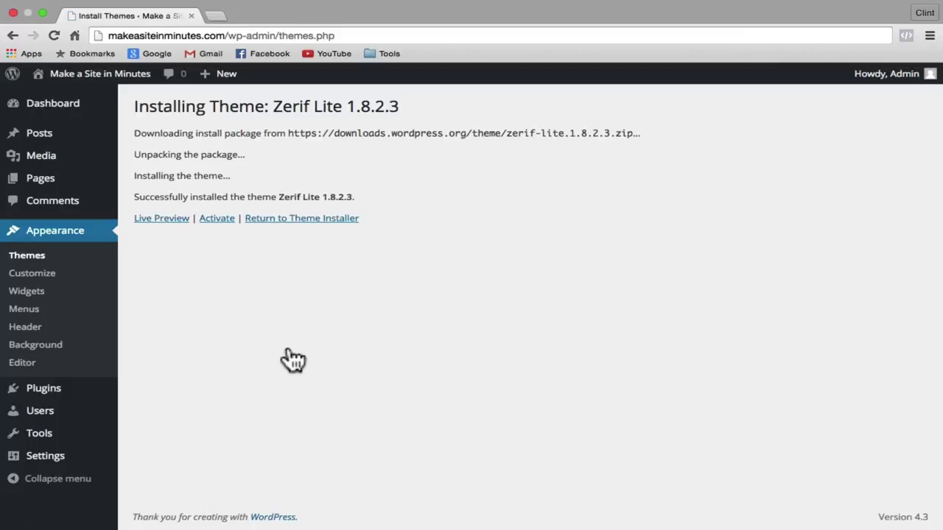
pyautogui.click(217, 221)
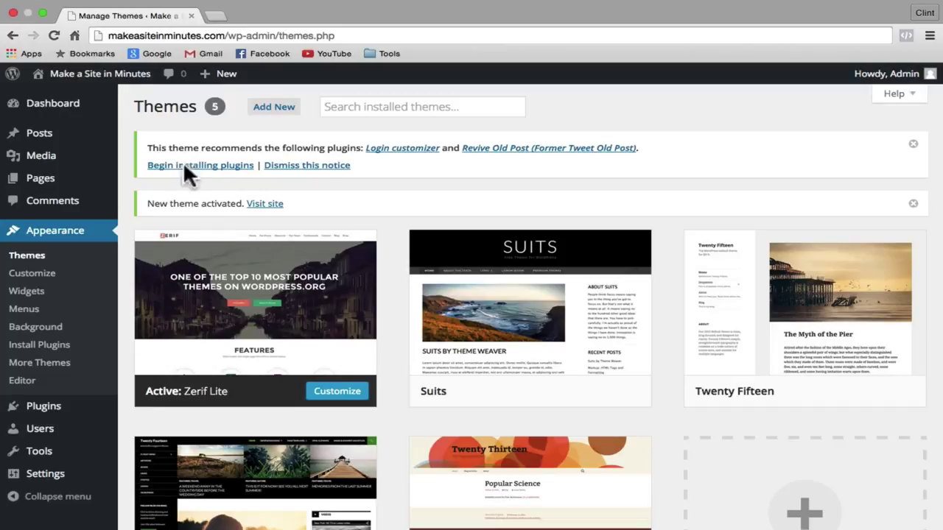
# Step: Open the live site and scroll through the Zerif Lite hero, Features, skills and Your Team sections
pyautogui.click(120, 76)
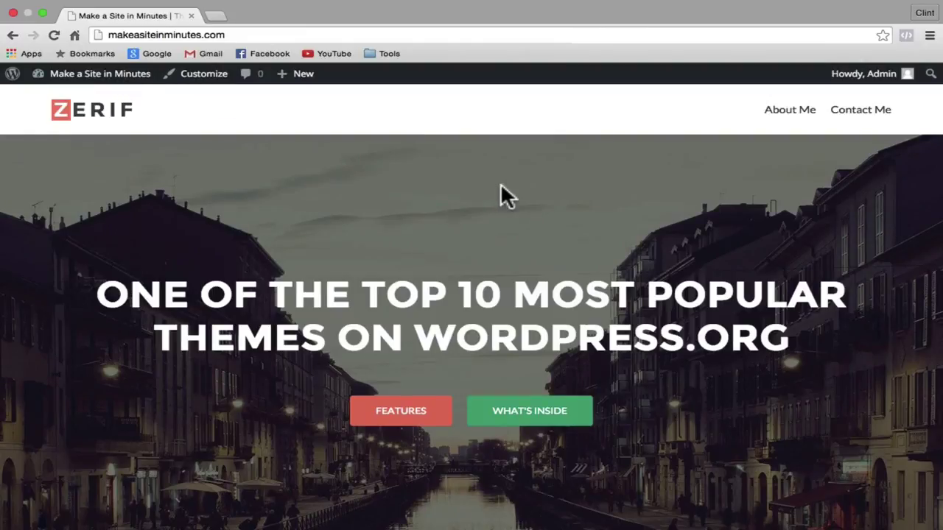
pyautogui.scroll(-5, 500, 188)
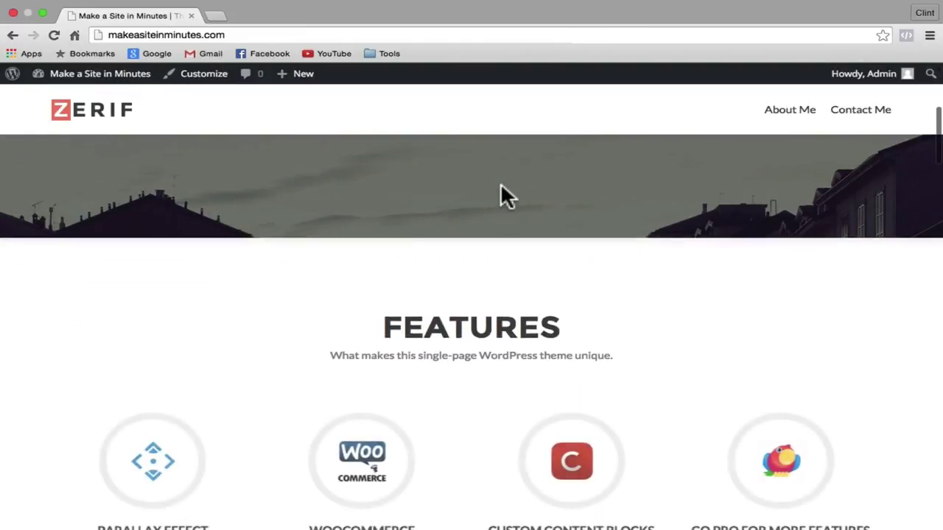
pyautogui.scroll(-5, 501, 193)
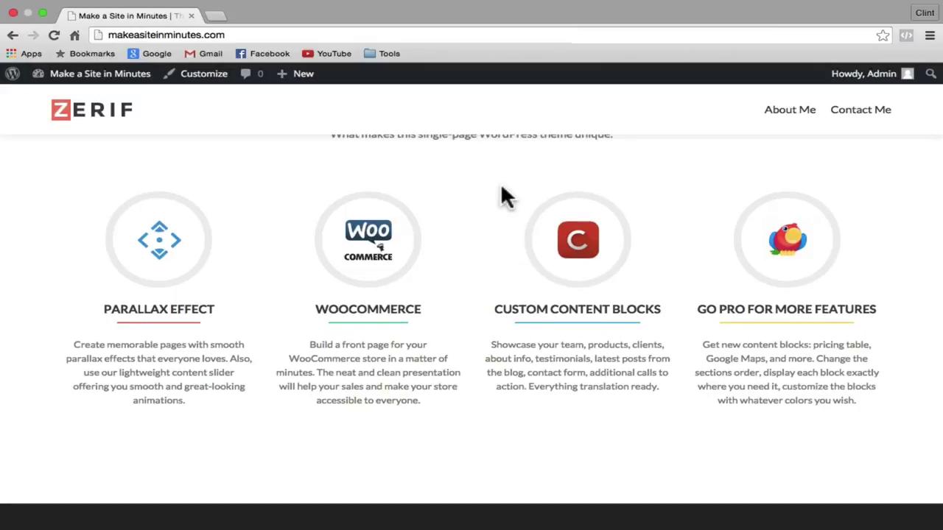
pyautogui.scroll(-10, 501, 187)
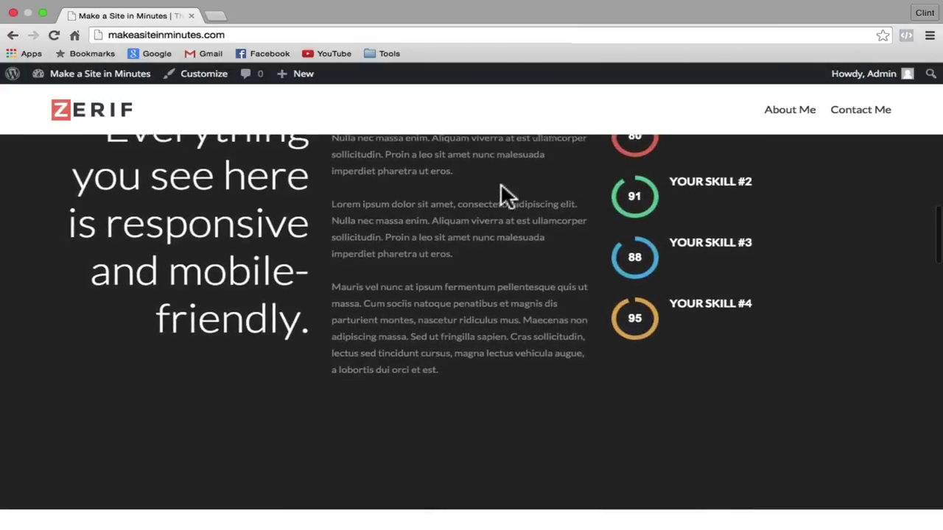
pyautogui.scroll(-5, 500, 186)
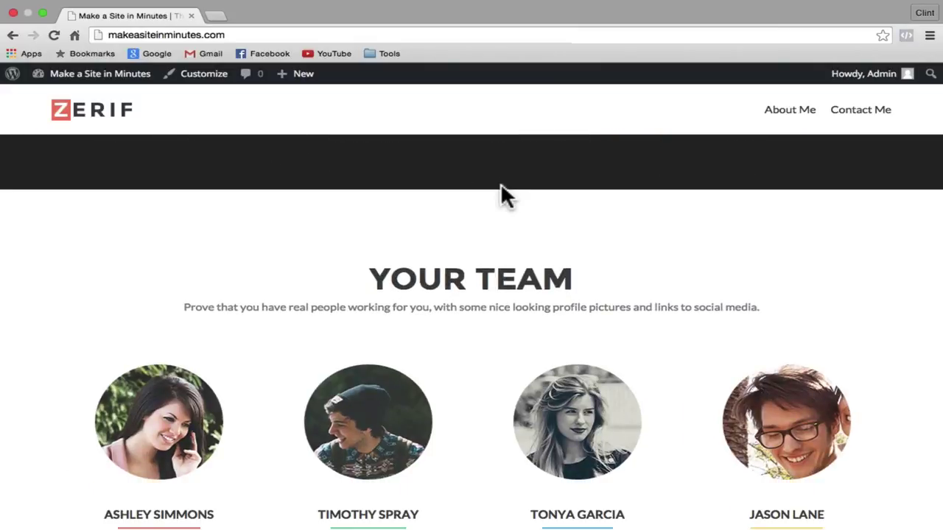
pyautogui.scroll(20, 500, 195)
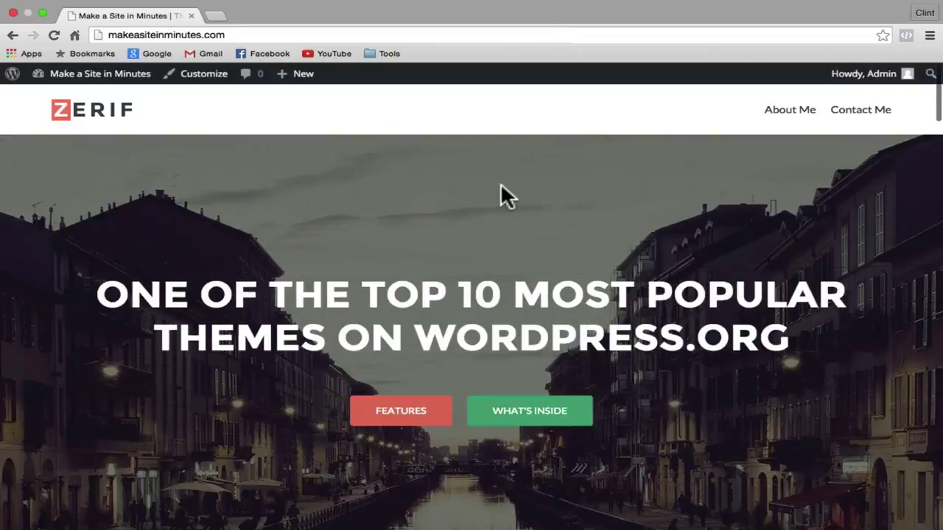
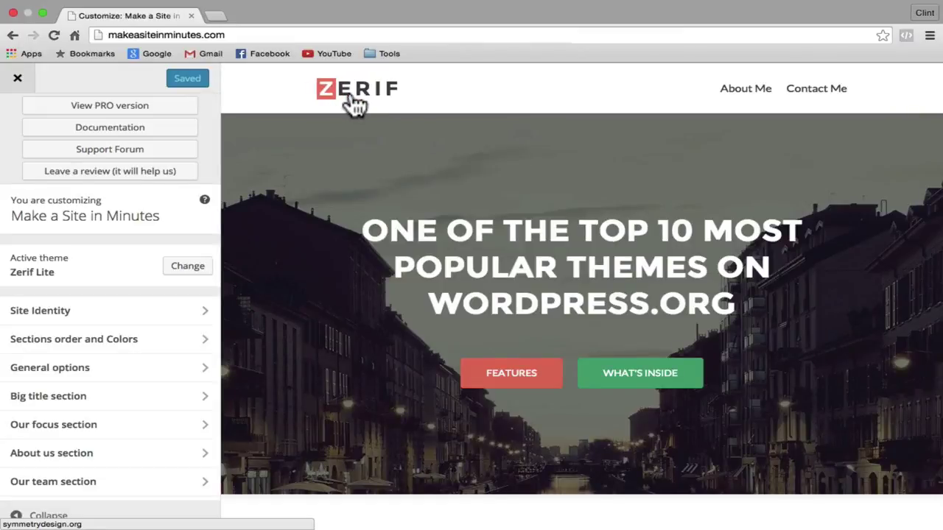
# Step: Scroll down the Customizer panel of the Zerif Lite site to review its sections
pyautogui.scroll(-2, 157, 337)
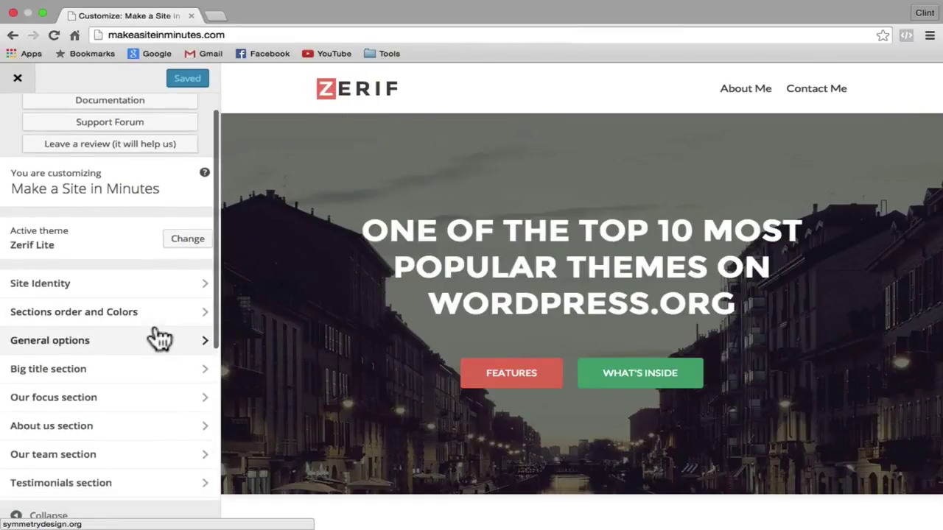
# Step: Upload logo.png from the Desktop and set it as the site logo under General options
pyautogui.click(134, 343)
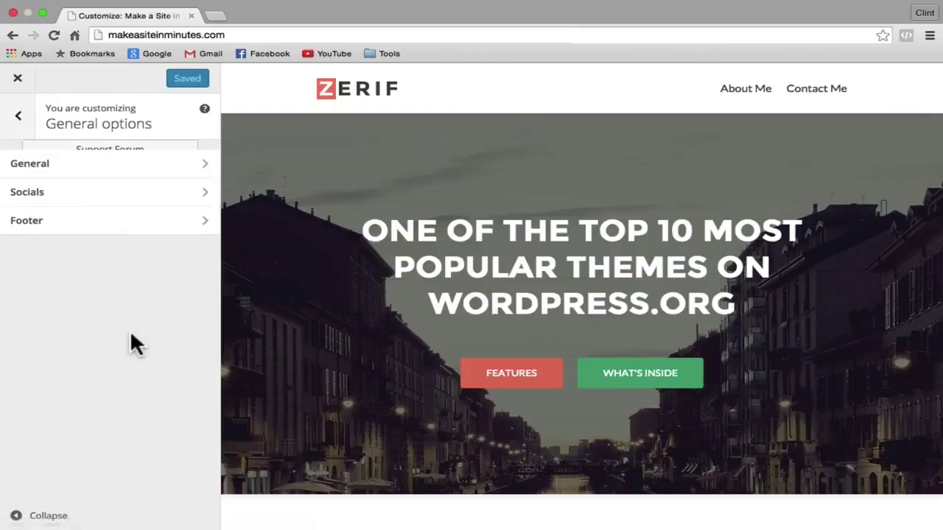
pyautogui.click(153, 174)
pyautogui.click(162, 224)
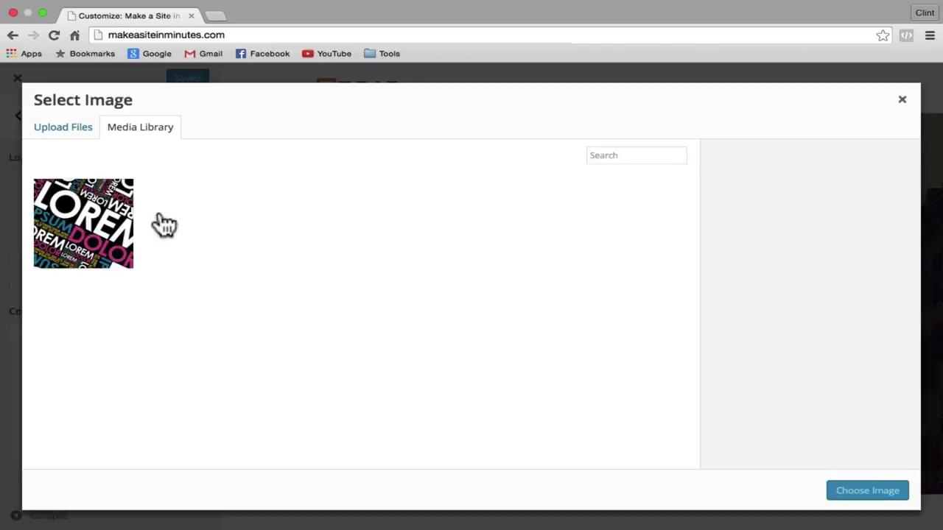
pyautogui.click(69, 138)
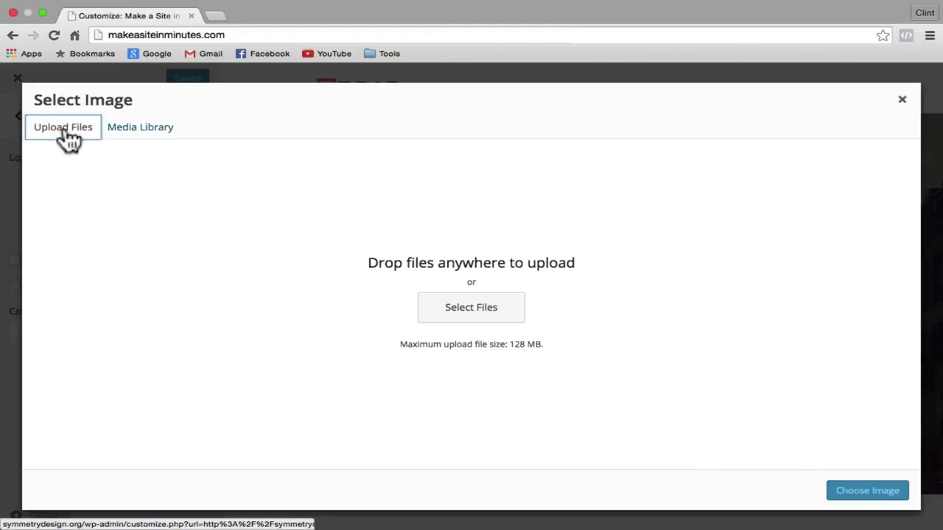
pyautogui.click(458, 320)
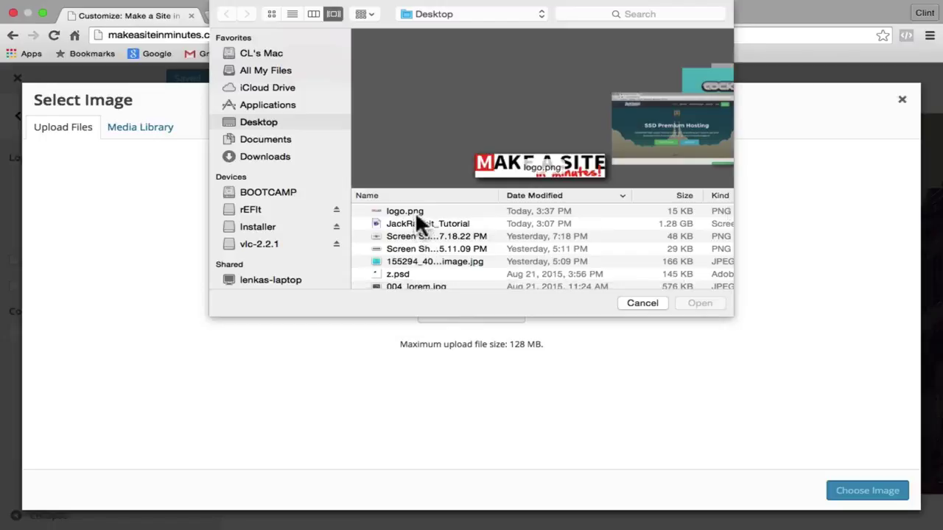
pyautogui.click(415, 211)
pyautogui.click(703, 305)
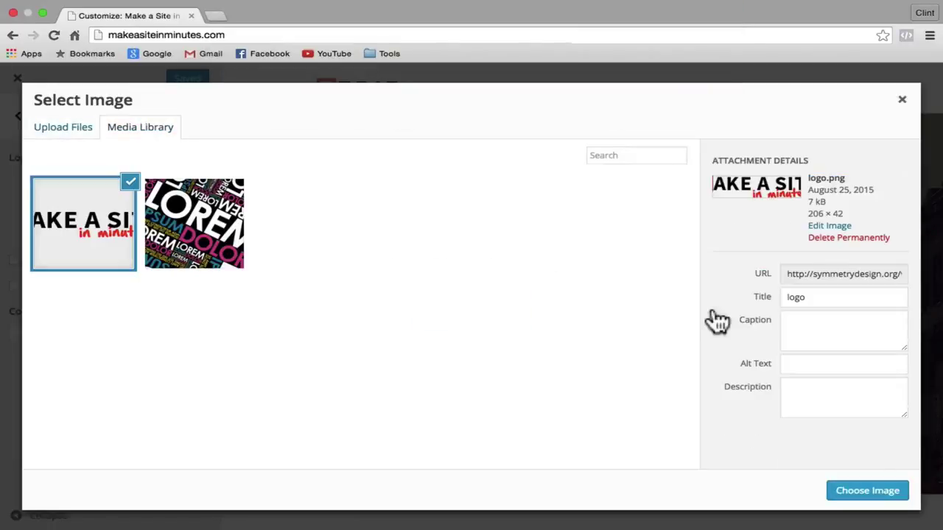
pyautogui.click(868, 490)
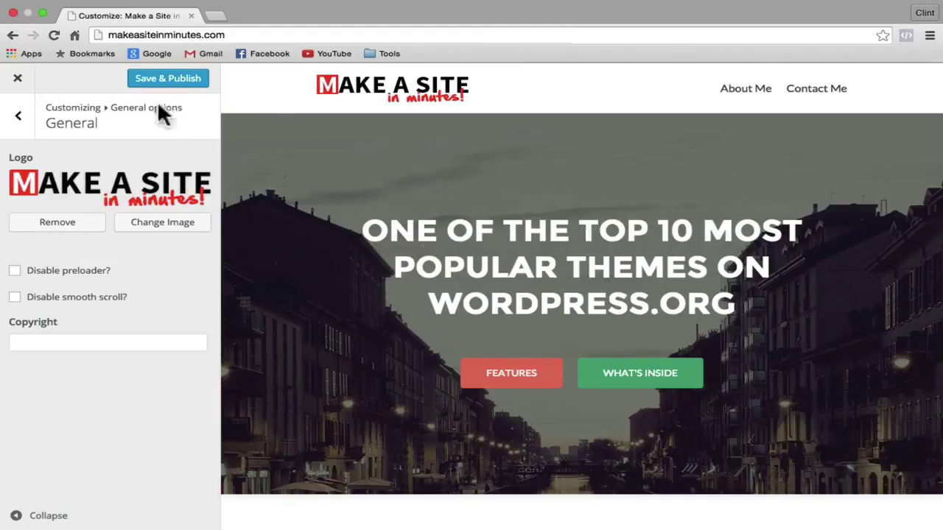
pyautogui.click(15, 120)
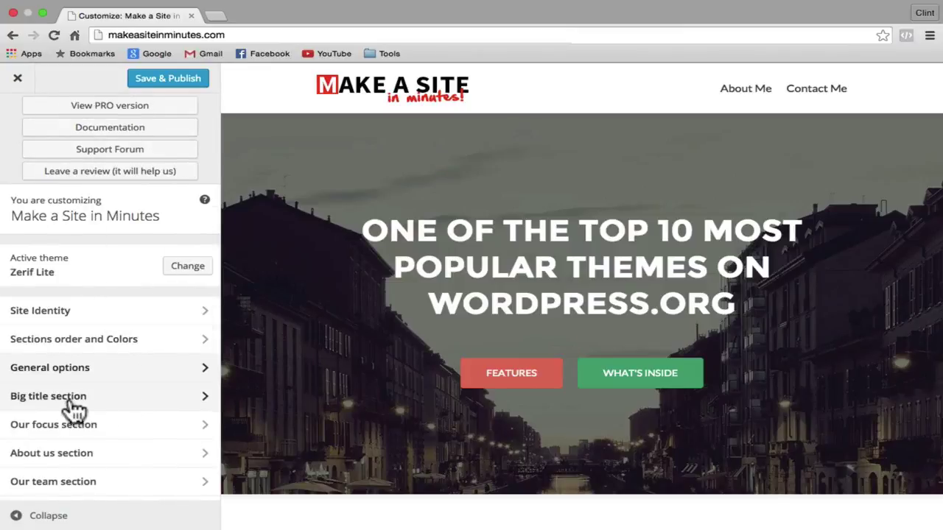
# Step: Replace the Big title section's title with 'Learn how to create this website in 10 minutes'
pyautogui.click(178, 397)
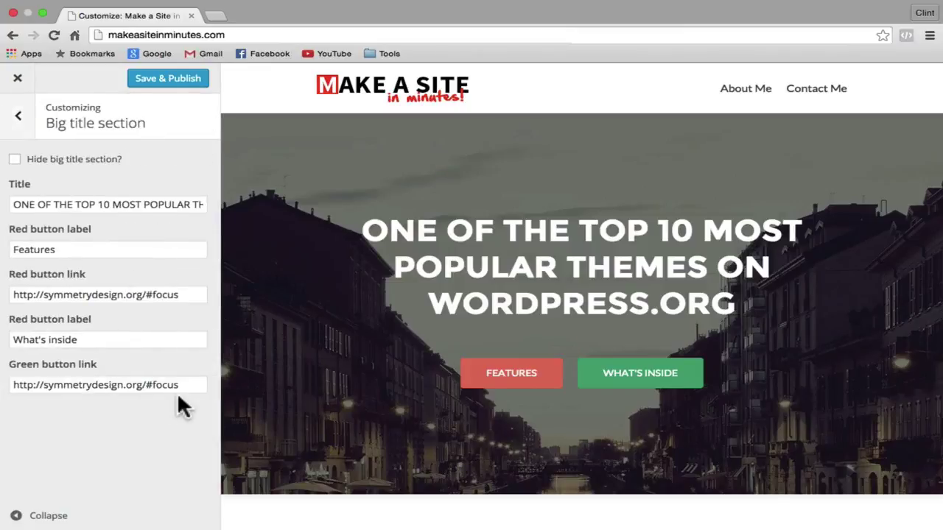
pyautogui.tripleClick(127, 204)
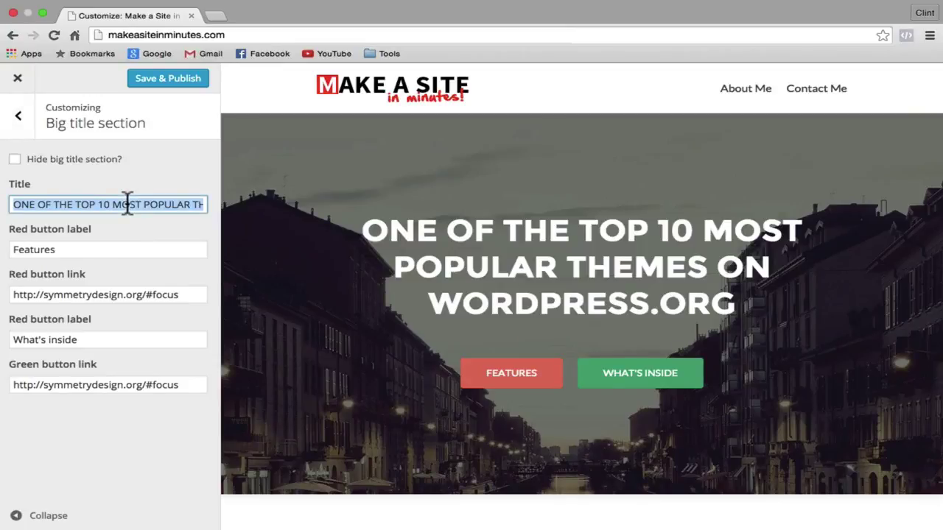
pyautogui.write('Learn ')
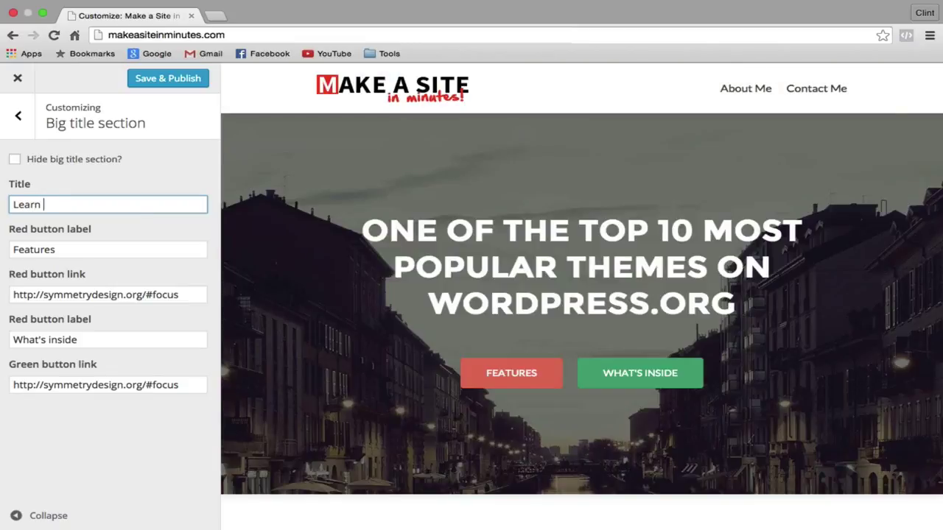
pyautogui.write('how to create this website in ')
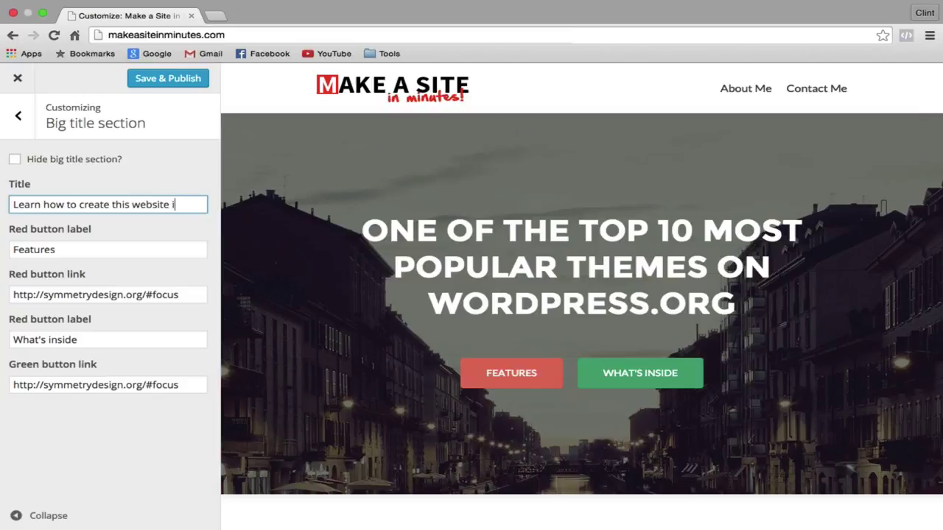
pyautogui.write('10 minutes')
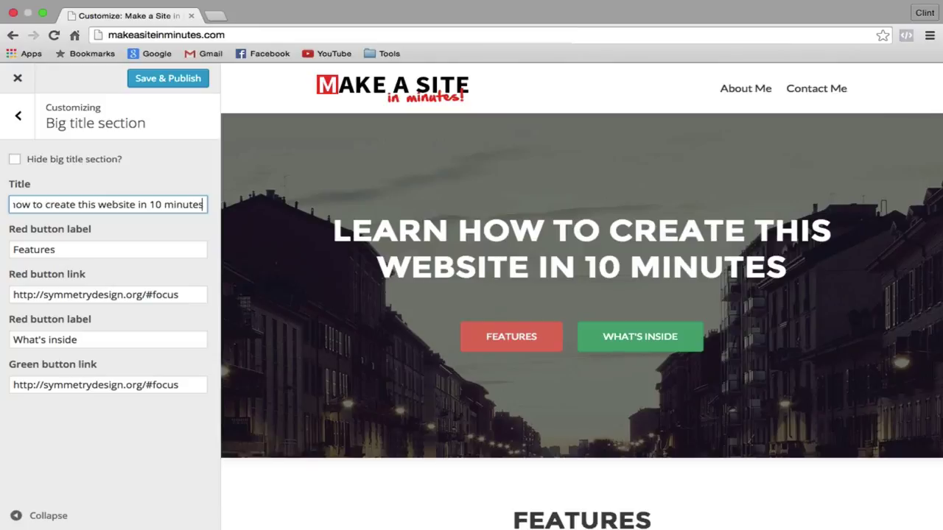
pyautogui.click(18, 116)
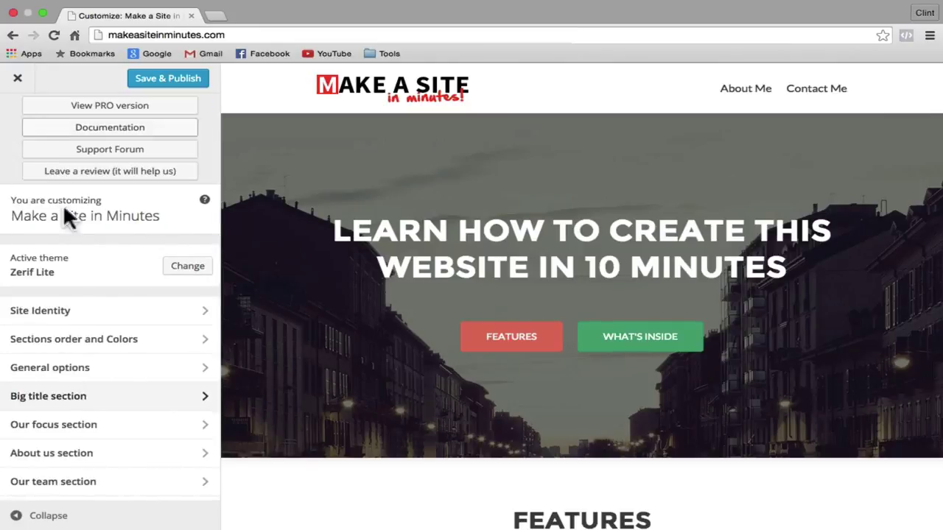
pyautogui.scroll(-5, 103, 335)
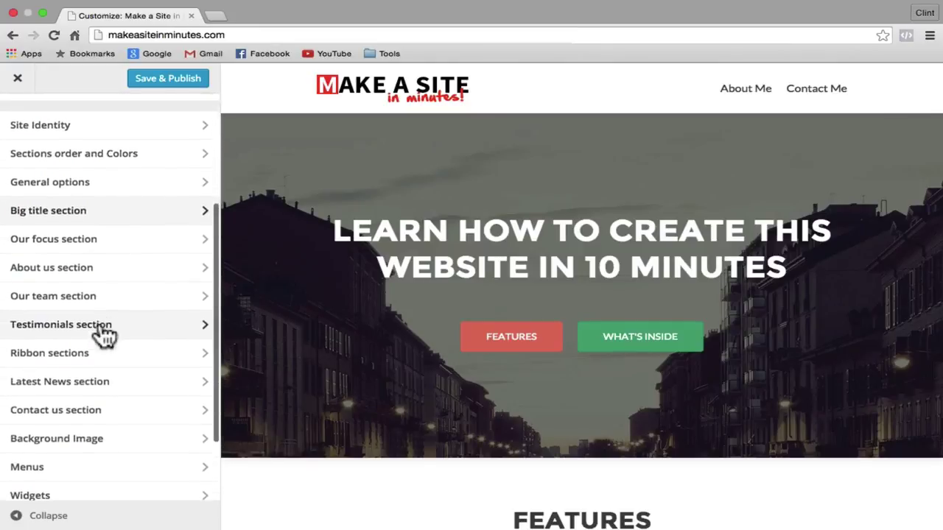
pyautogui.scroll(5, 103, 335)
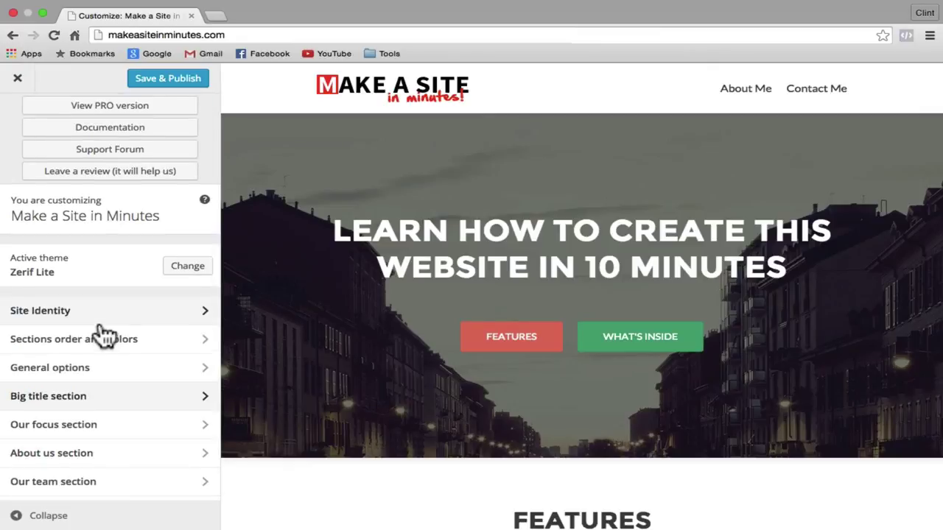
# Step: Save & Publish the customizer changes, then go to Appearance > Menus via the Dashboard
pyautogui.click(154, 81)
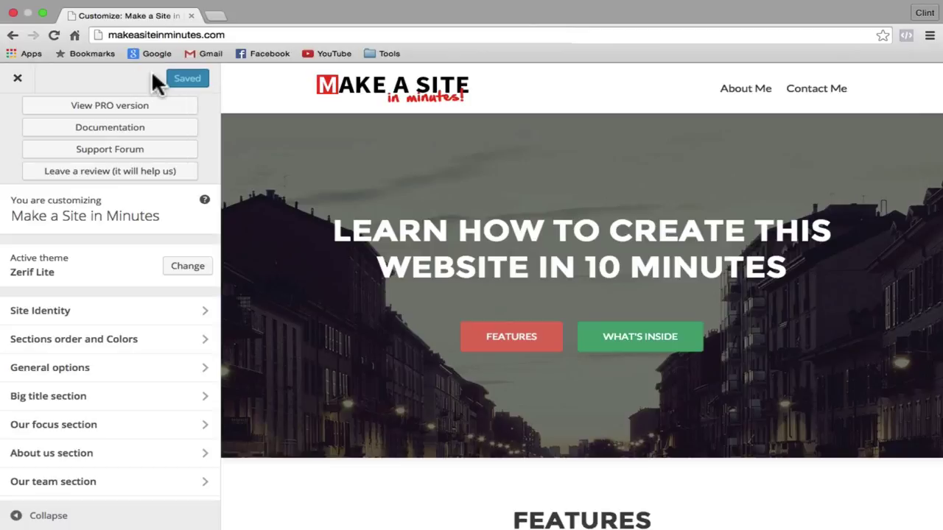
pyautogui.click(18, 78)
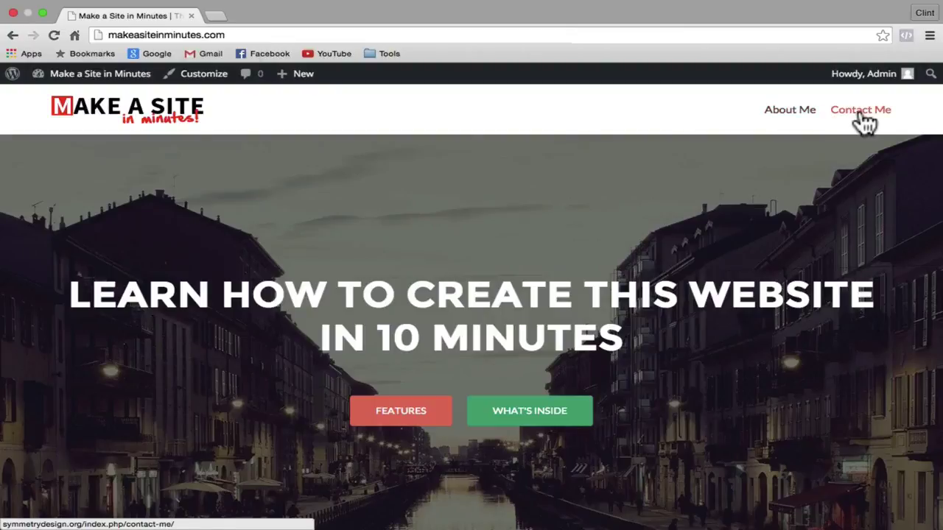
pyautogui.click(147, 81)
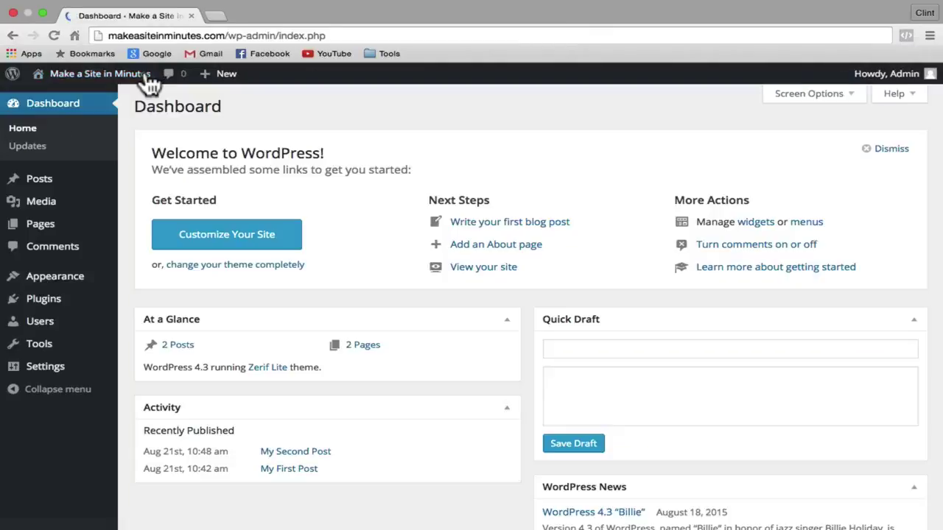
pyautogui.moveTo(65, 282)
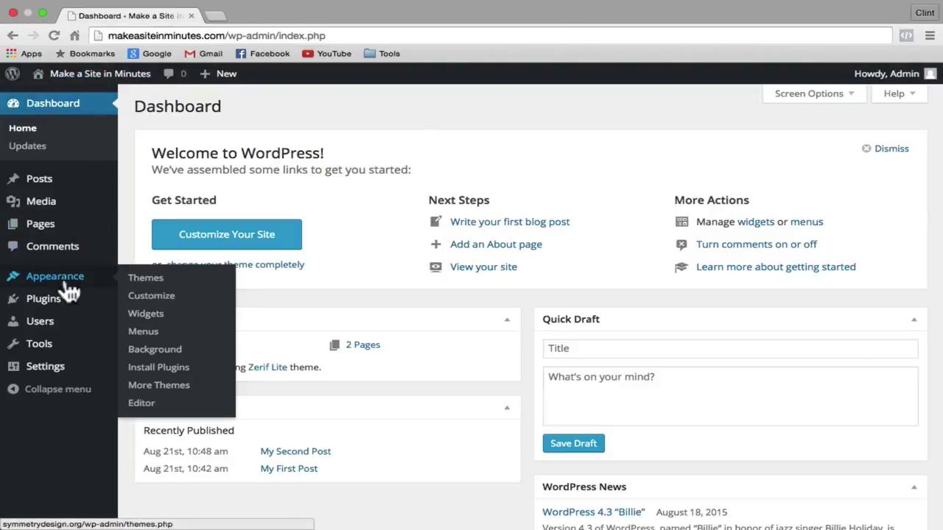
pyautogui.click(155, 331)
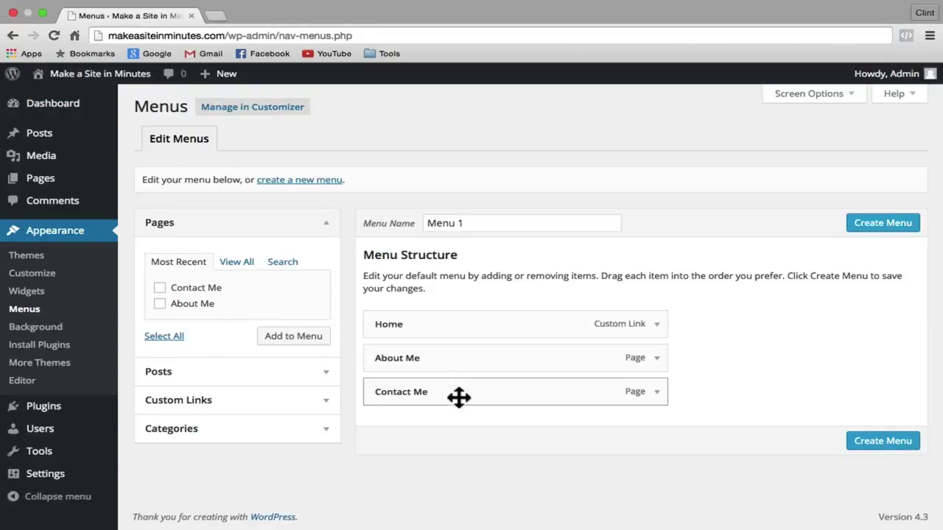
# Step: Create Menu 1, then start a new page from Pages > Add New
pyautogui.click(876, 229)
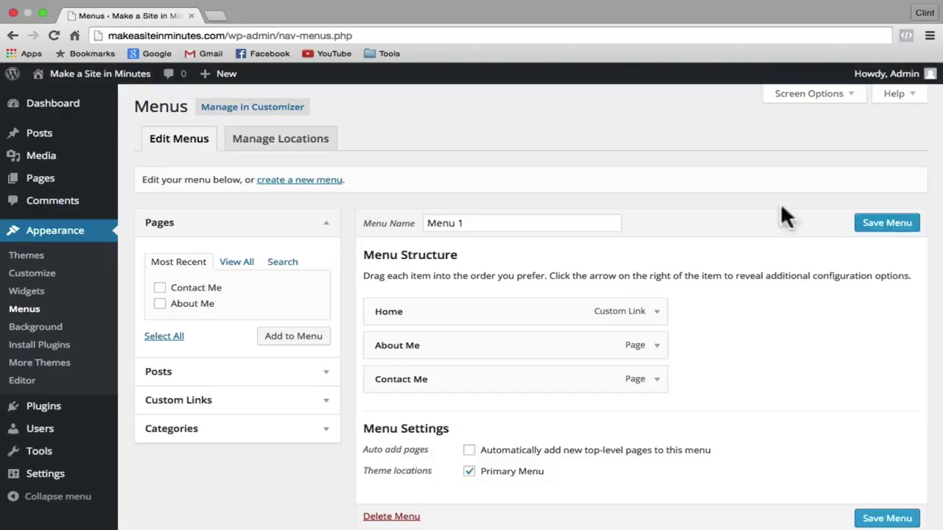
pyautogui.moveTo(67, 184)
pyautogui.click(138, 200)
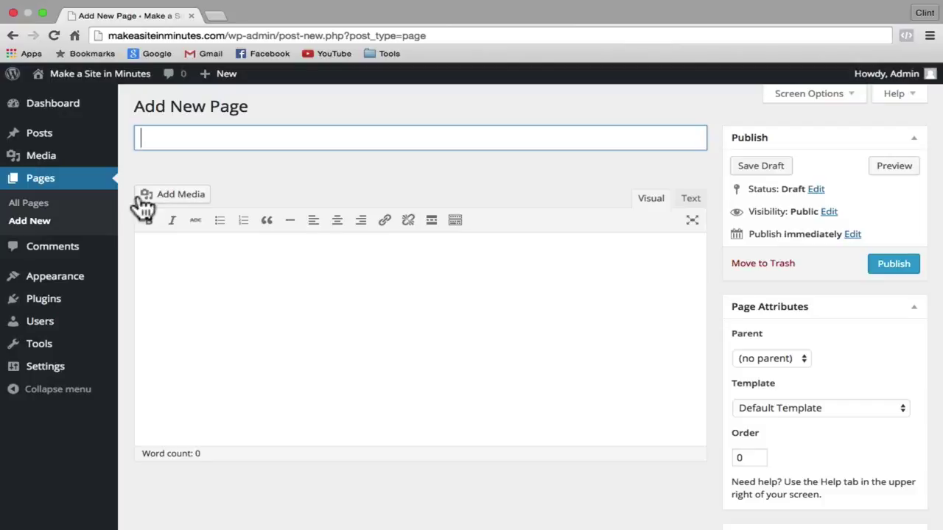
# Step: Publish a page titled 'Blog' that uses the Blog template
pyautogui.write('Blog')
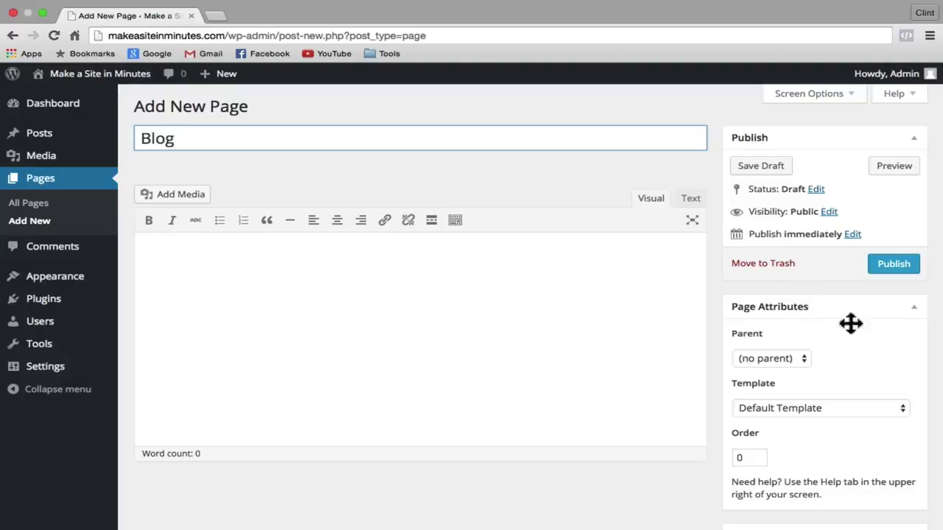
pyautogui.click(901, 412)
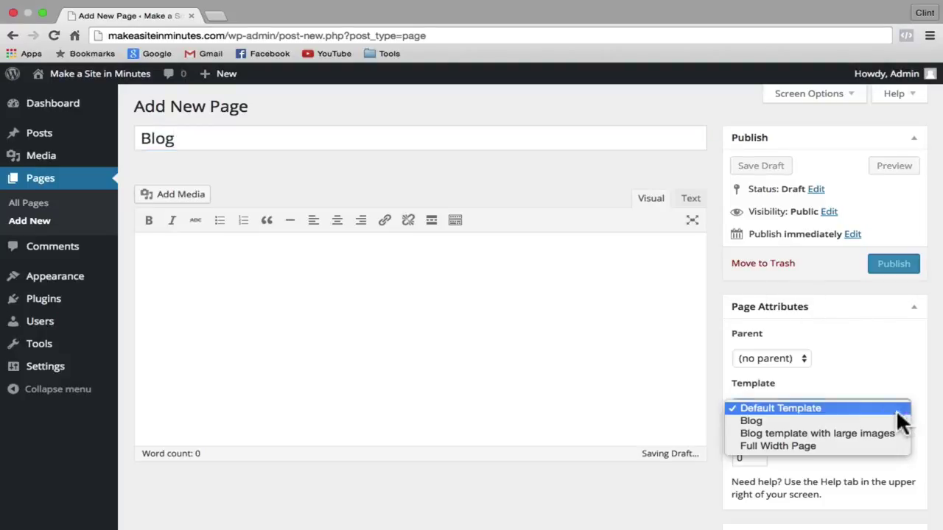
pyautogui.click(889, 422)
pyautogui.click(893, 264)
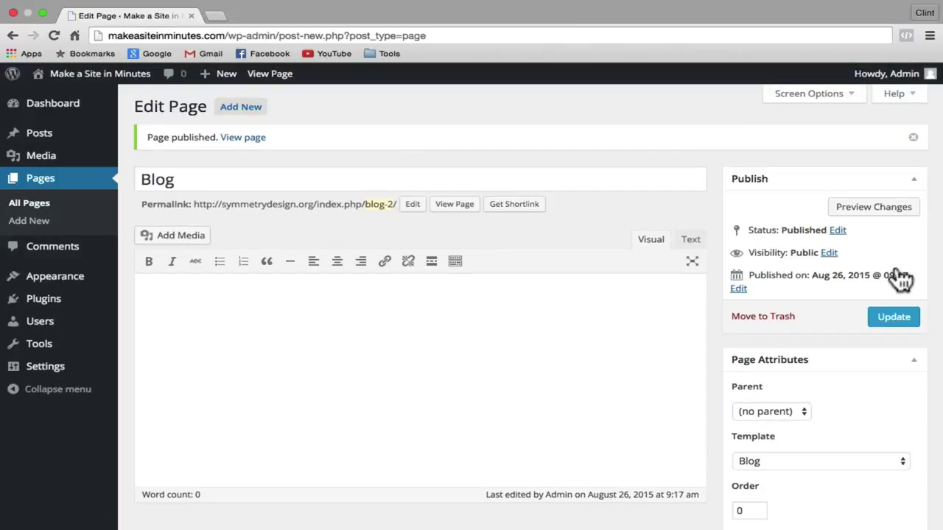
# Step: Go back to Appearance > Menus to edit Menu 1
pyautogui.moveTo(77, 277)
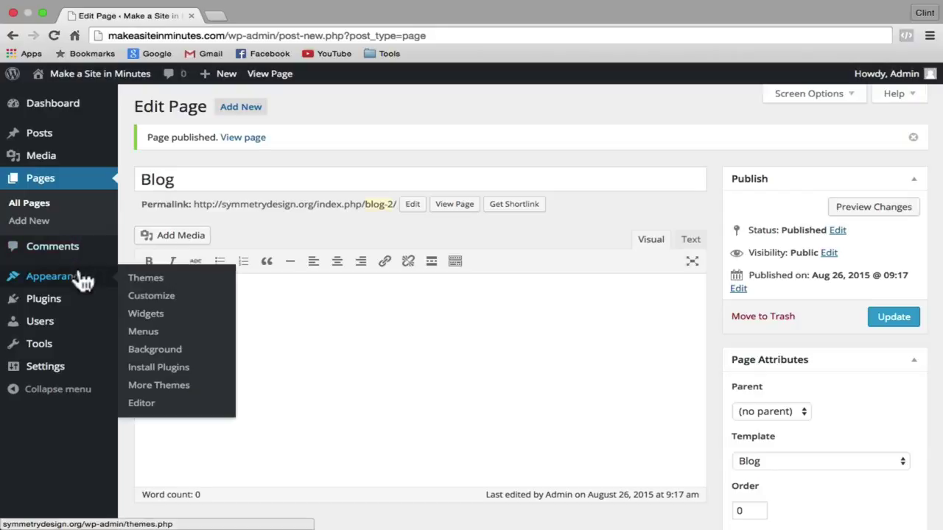
pyautogui.click(159, 334)
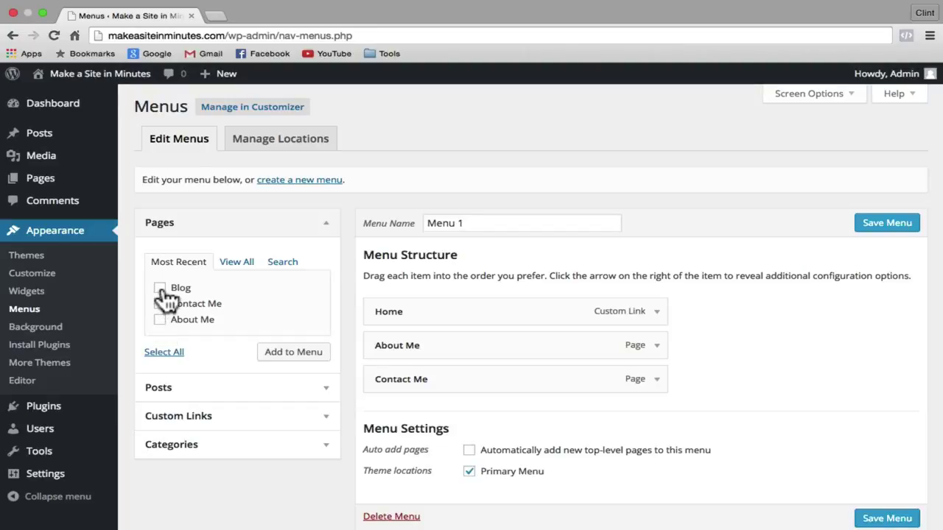
# Step: Add the Blog page to Menu 1, move it directly below Home, and save the menu
pyautogui.click(160, 289)
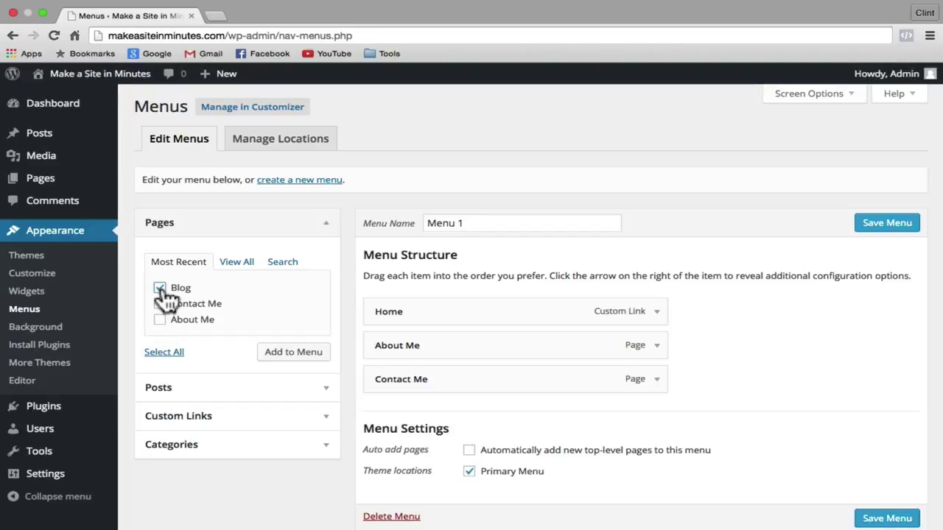
pyautogui.click(287, 360)
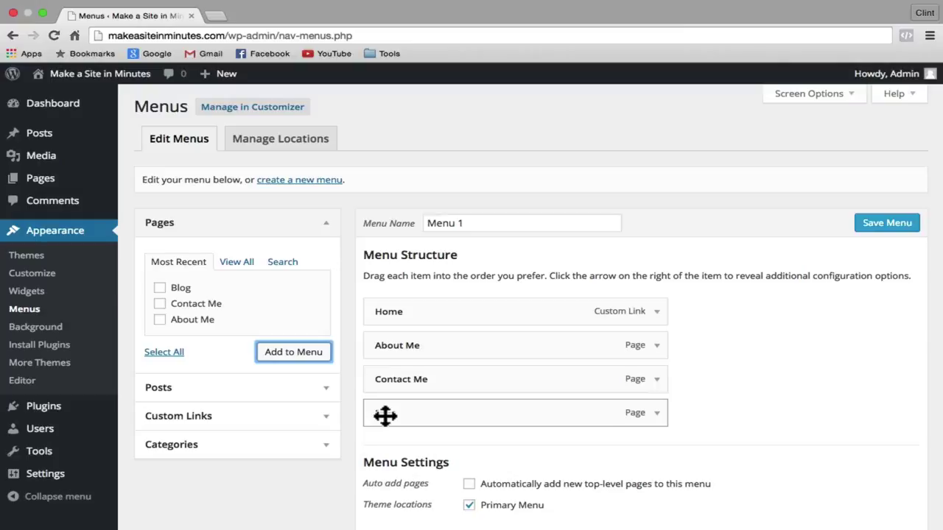
pyautogui.moveTo(385, 417); pyautogui.dragTo(364, 352)
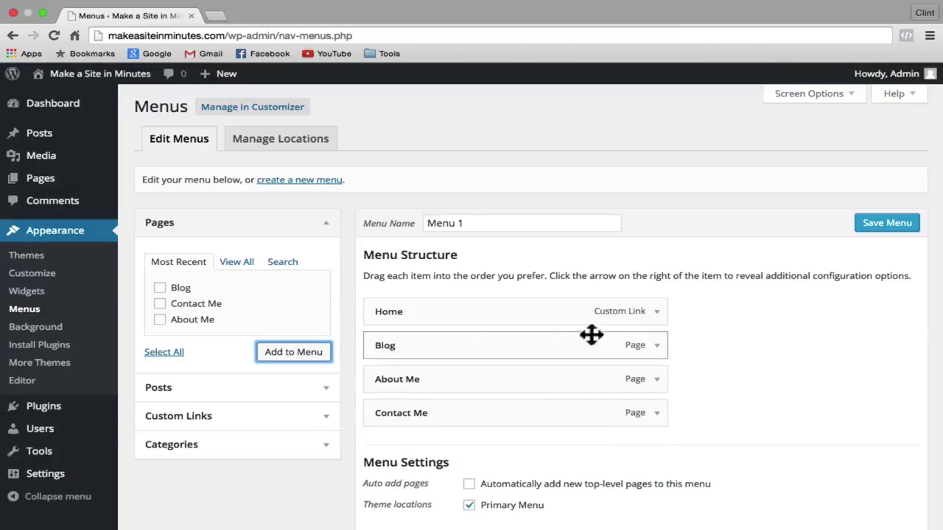
pyautogui.click(656, 347)
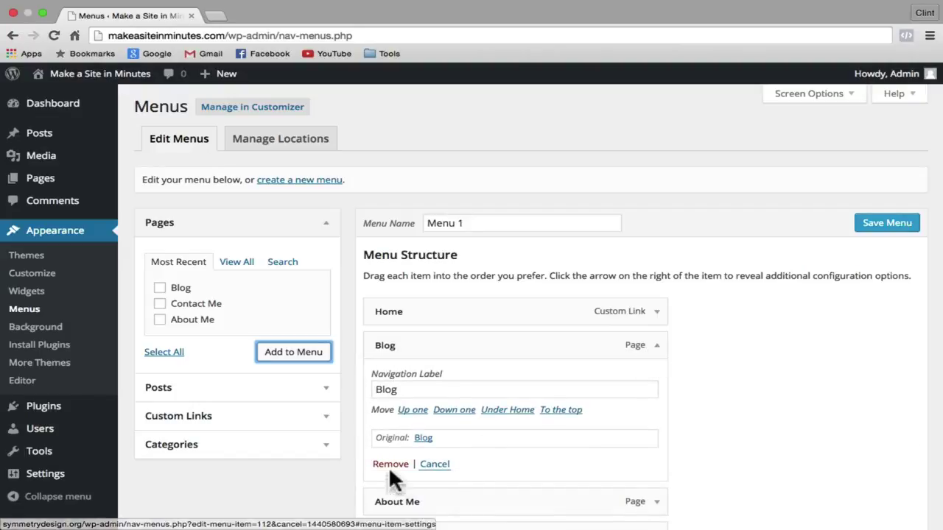
pyautogui.click(656, 348)
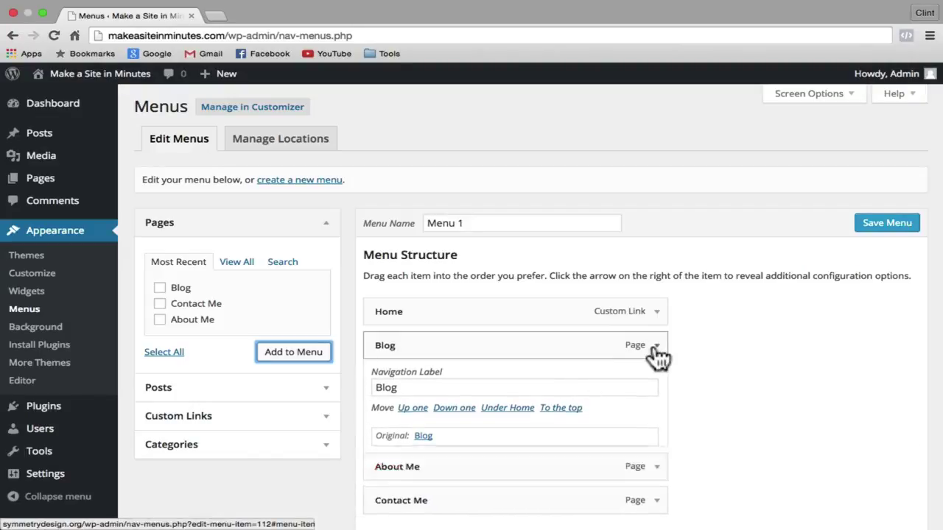
pyautogui.click(899, 231)
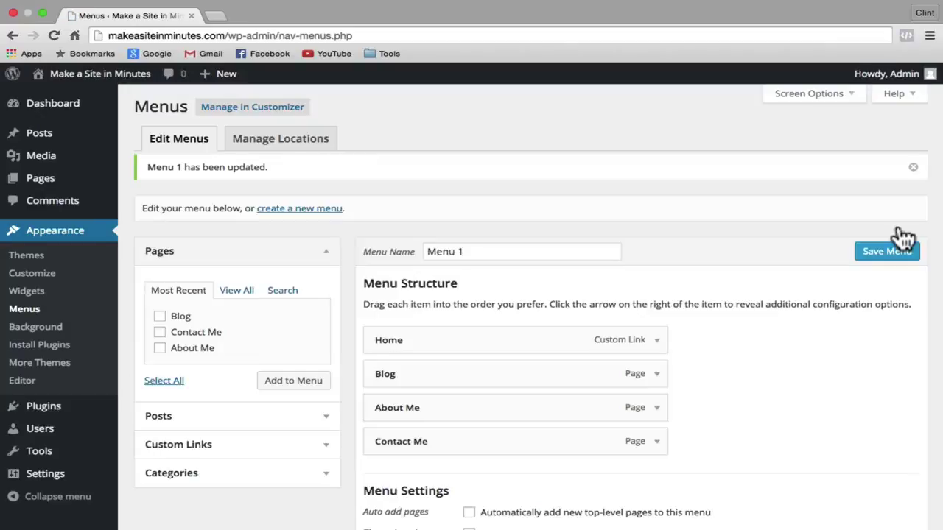
# Step: Visit the live site, open Blog, About Me, Contact Me and Home, then return to the Dashboard
pyautogui.click(129, 75)
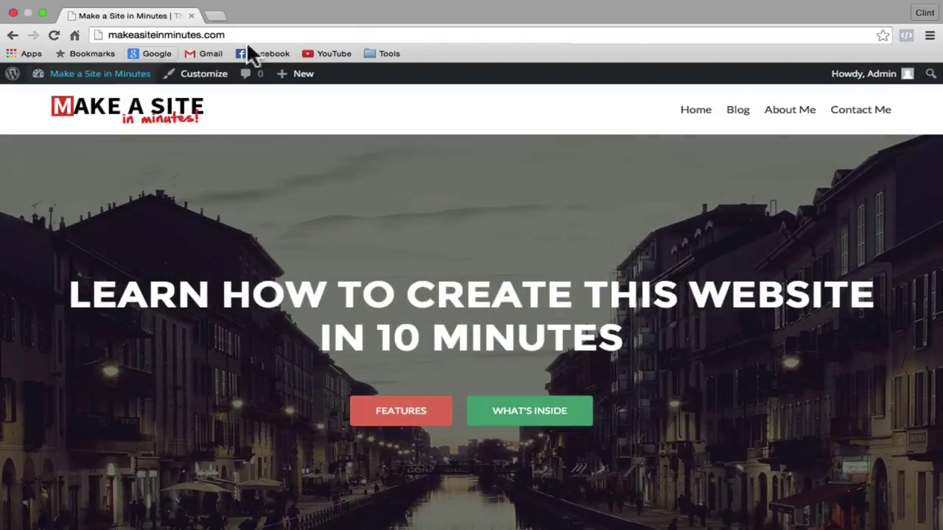
pyautogui.click(736, 116)
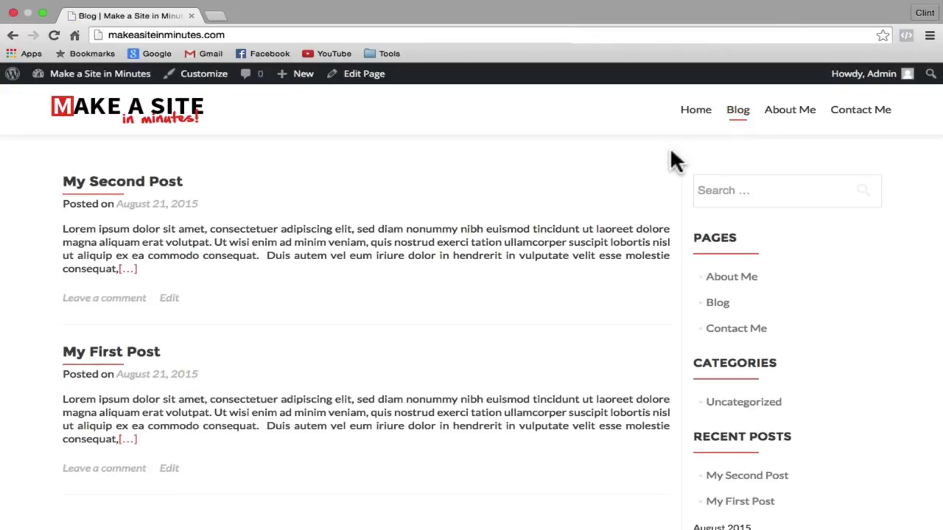
pyautogui.scroll(-5, 669, 159)
pyautogui.scroll(5, 669, 160)
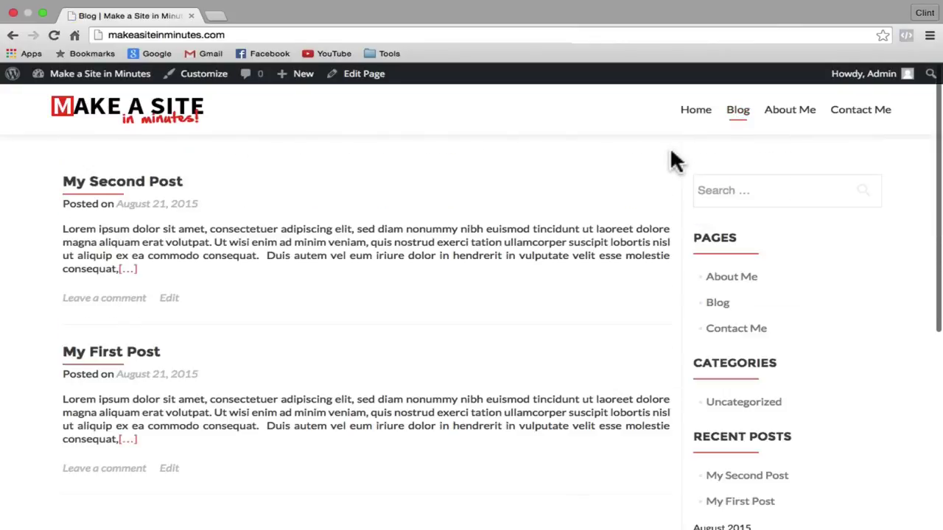
pyautogui.click(805, 119)
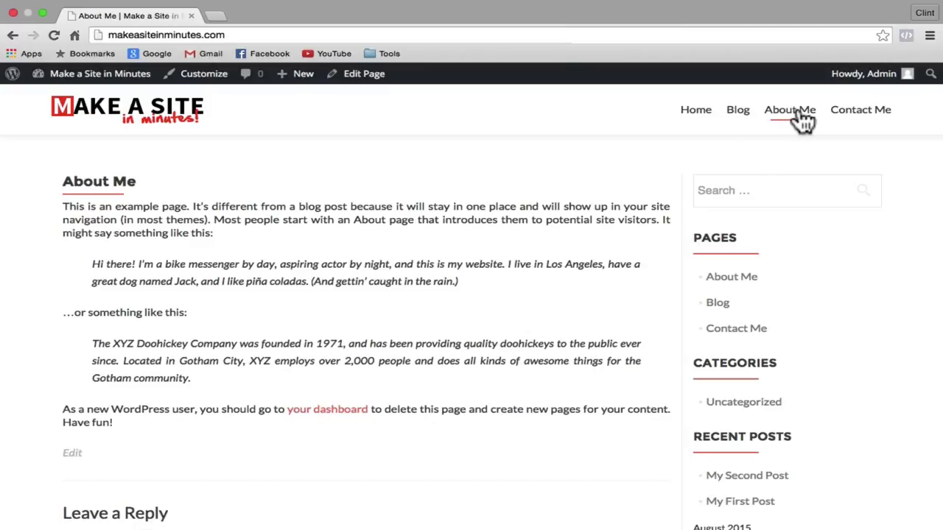
pyautogui.click(881, 124)
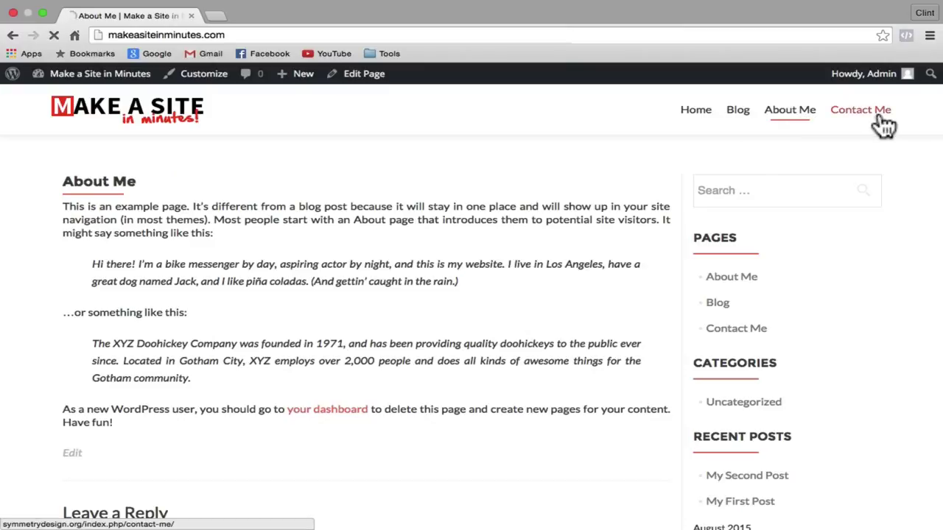
pyautogui.click(685, 122)
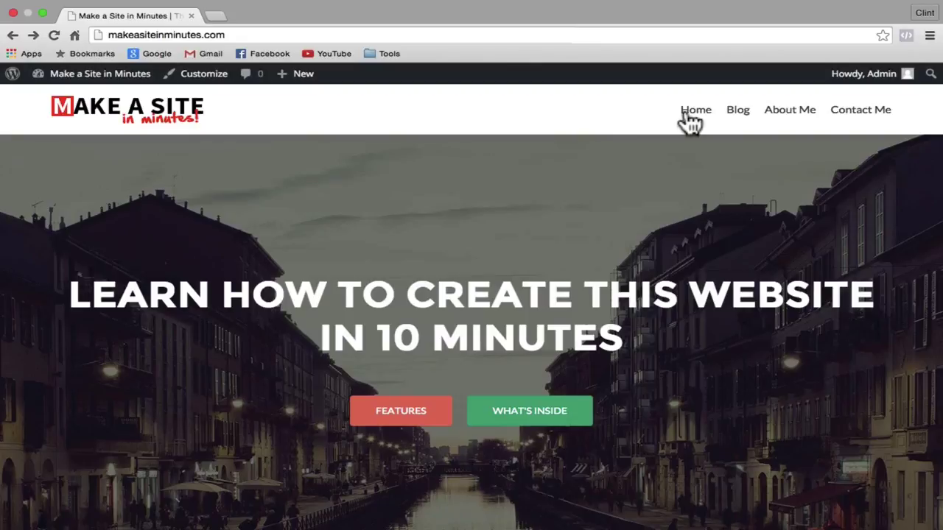
pyautogui.click(77, 76)
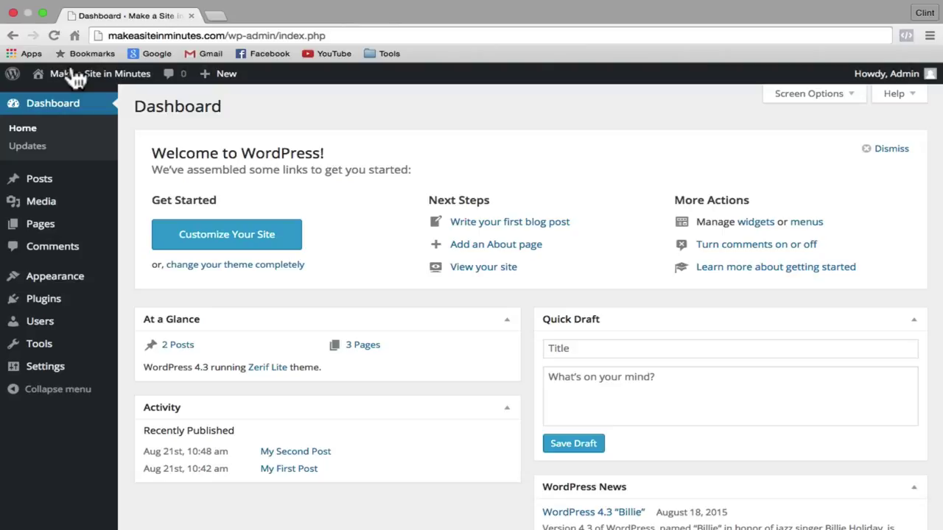
# Step: Open Plugins to see the installed Akismet and Hello Dolly plugins
pyautogui.click(46, 303)
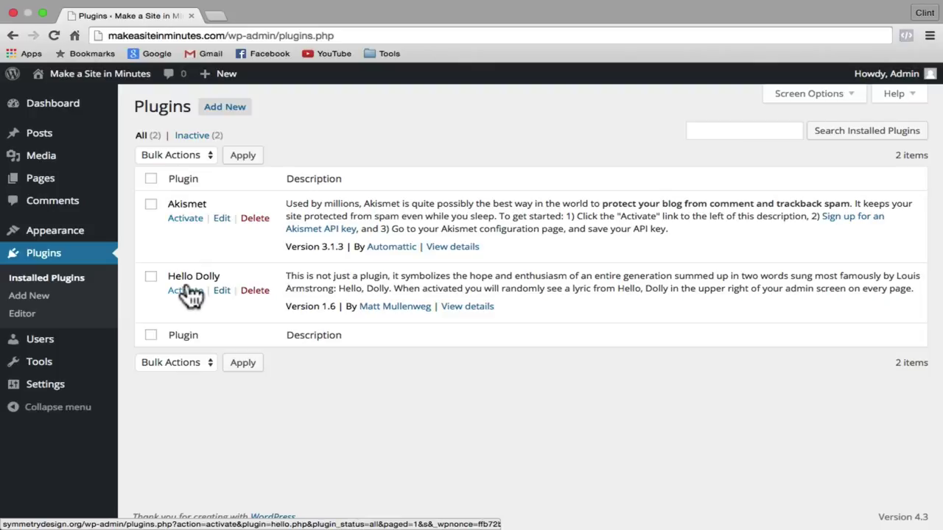
# Step: Search the plugin directory for 'SEO' and install the Yoast SEO 2.3.4 plugin
pyautogui.click(222, 111)
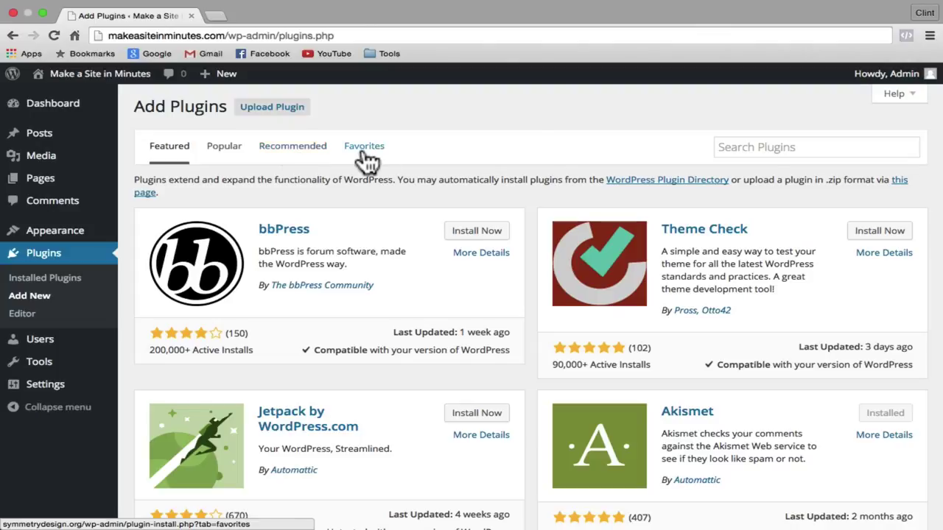
pyautogui.click(748, 151)
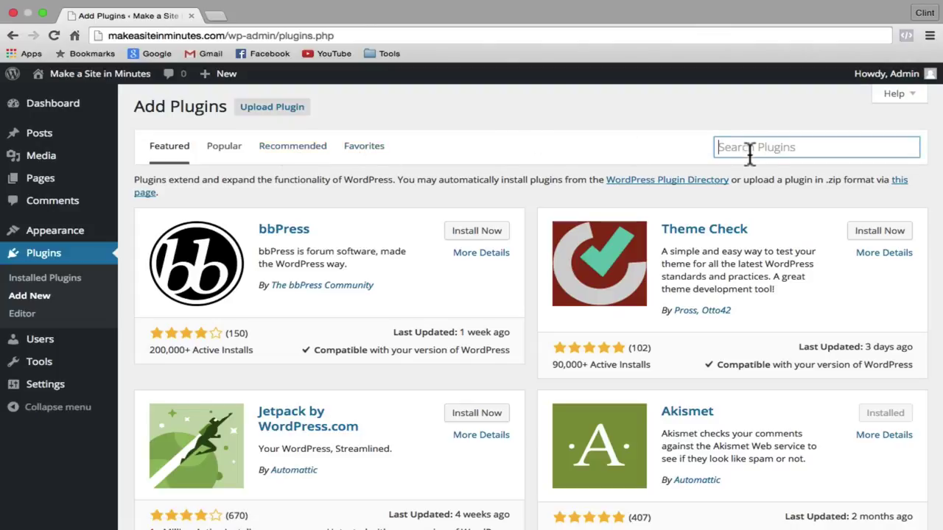
pyautogui.write('SEO')
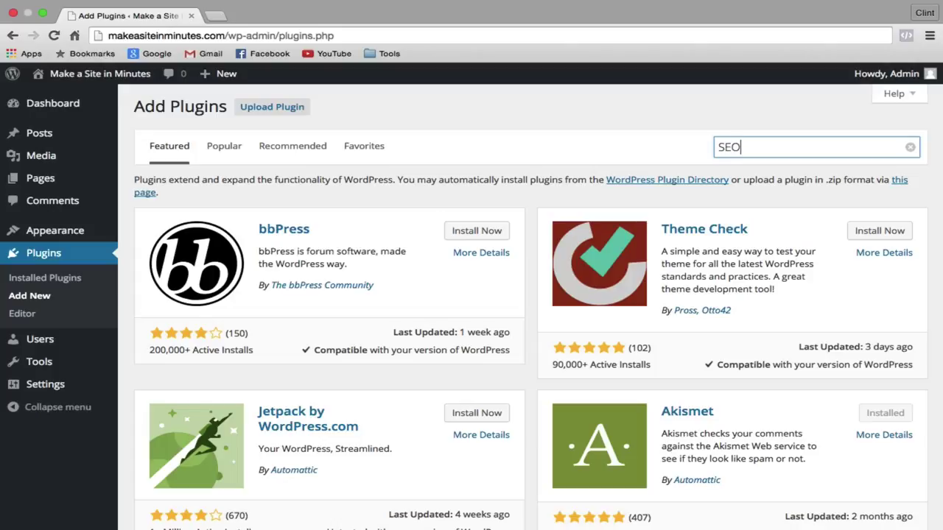
pyautogui.press('Return')
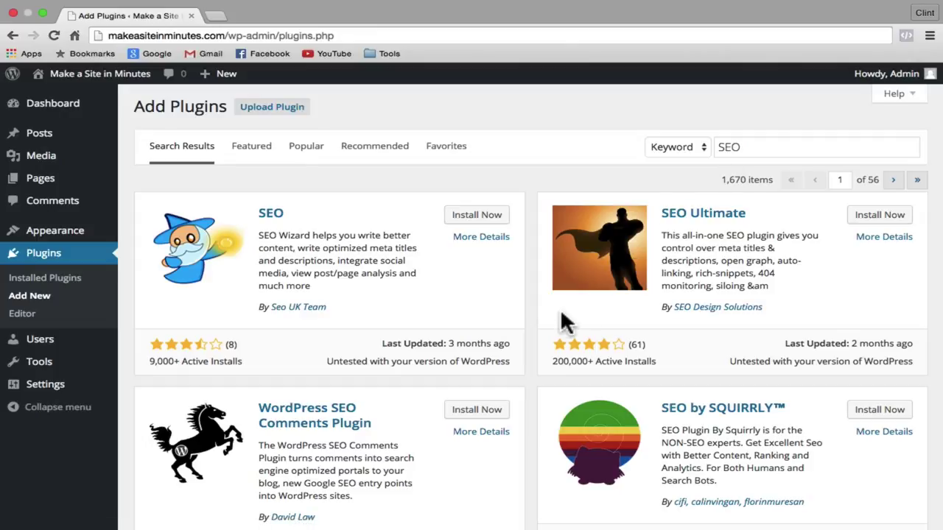
pyautogui.scroll(-6, 562, 316)
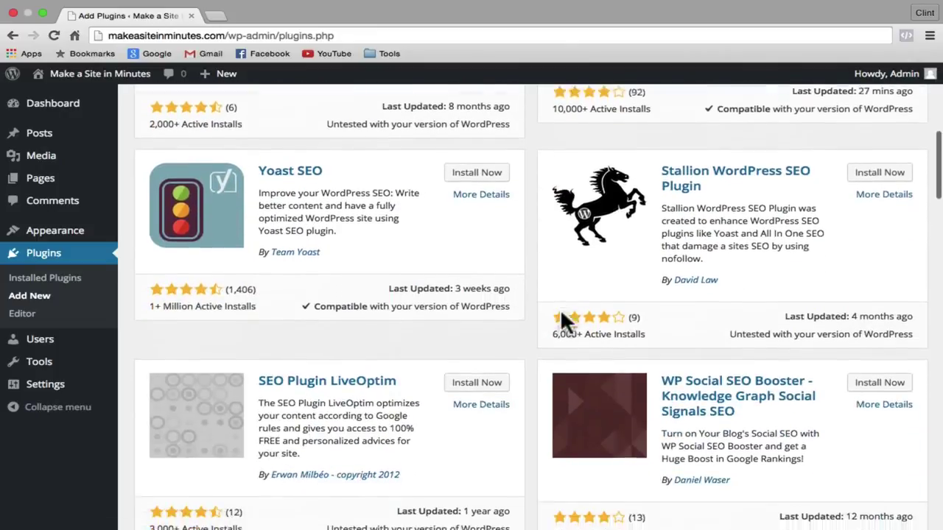
pyautogui.scroll(-1, 560, 309)
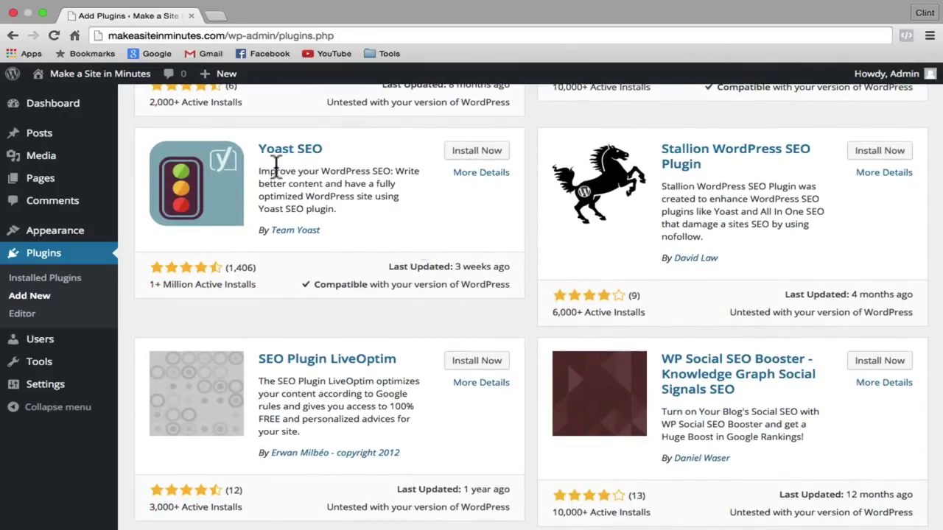
pyautogui.click(476, 156)
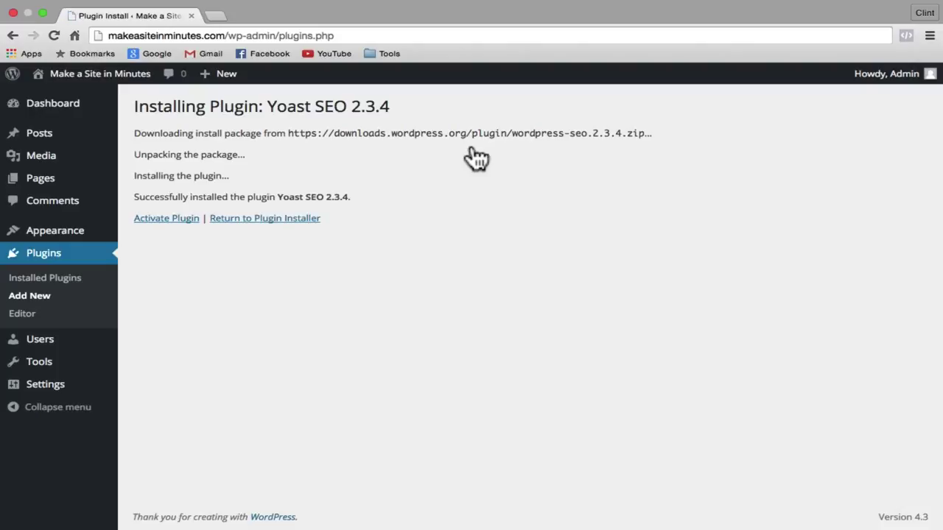
# Step: Activate Yoast SEO, dismiss its welcome message, and visit the live site
pyautogui.click(168, 219)
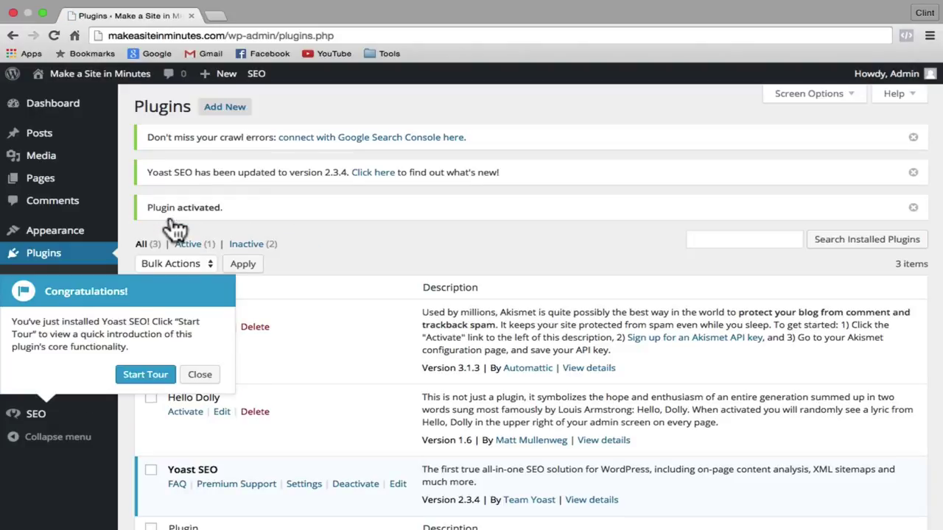
pyautogui.click(202, 376)
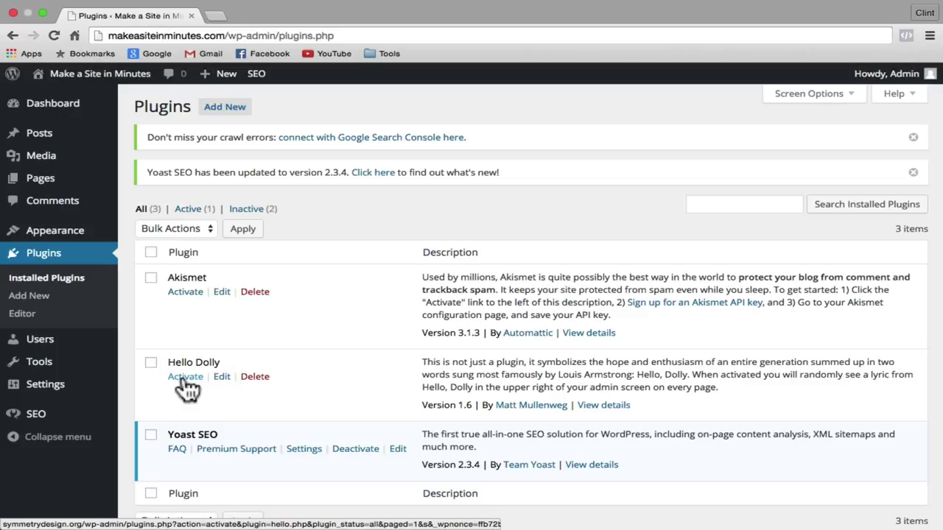
pyautogui.click(95, 76)
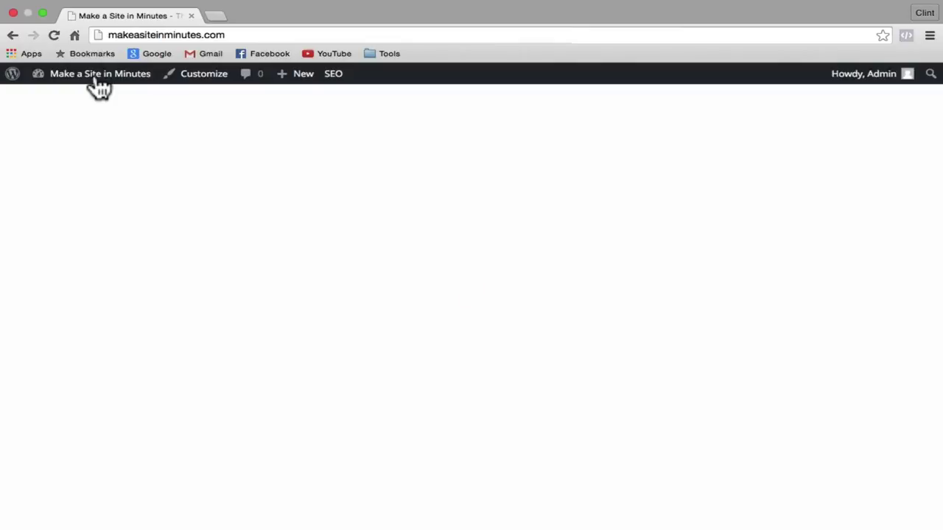